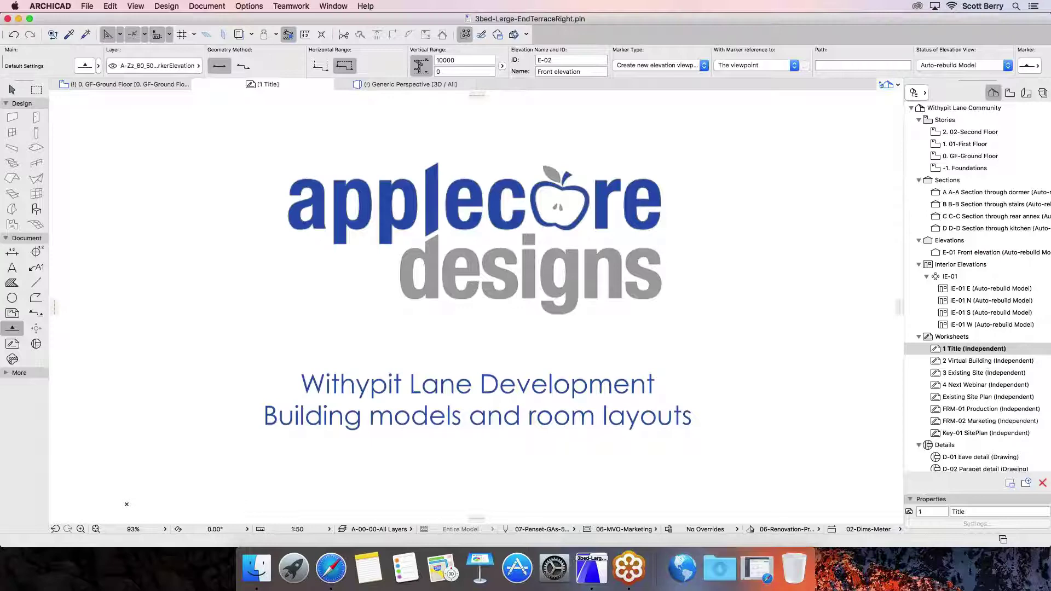
# Open the '2 Virtual Building (Independent)' worksheet from the Project Map's Worksheets list
pyautogui.doubleClick(990, 361)
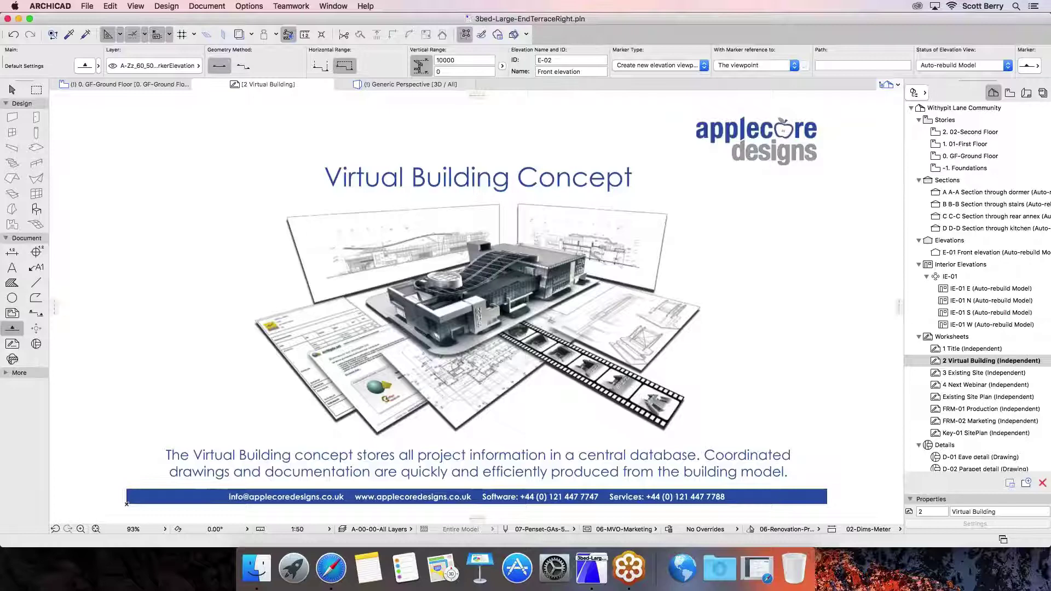
# Open the '3 Existing Site (Independent)' worksheet from the Project Map's Worksheets list
pyautogui.doubleClick(988, 373)
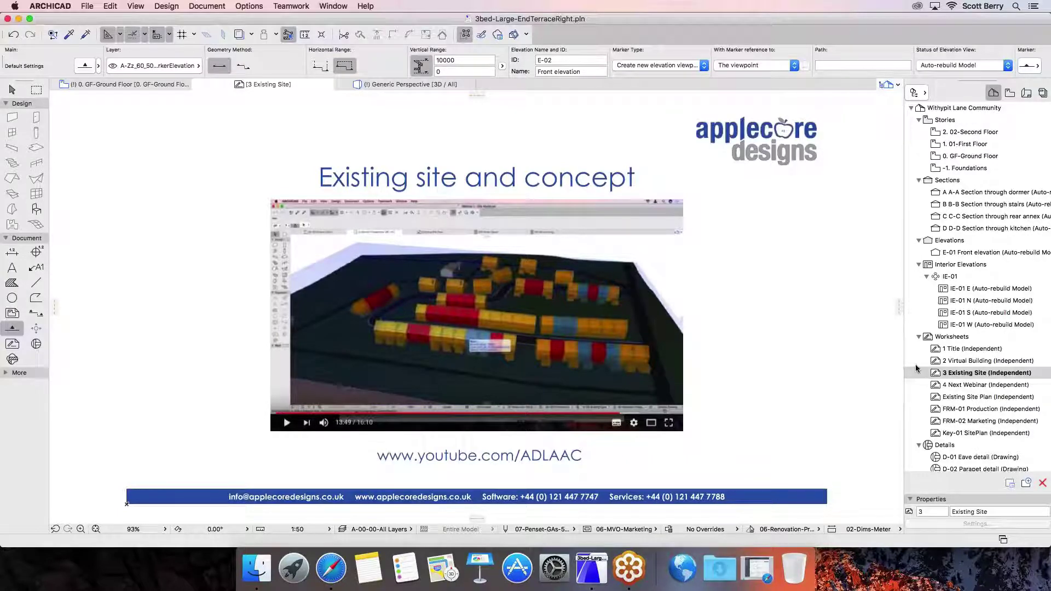
# Switch to the Generic Perspective [3D / All] view of the house
pyautogui.click(408, 85)
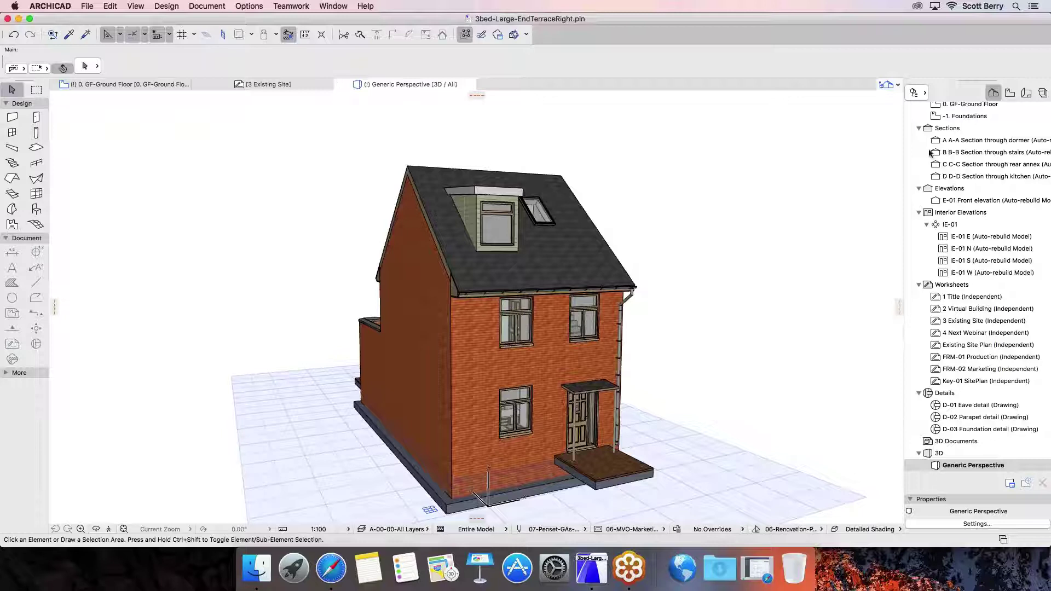
pyautogui.scroll(5, 941, 132)
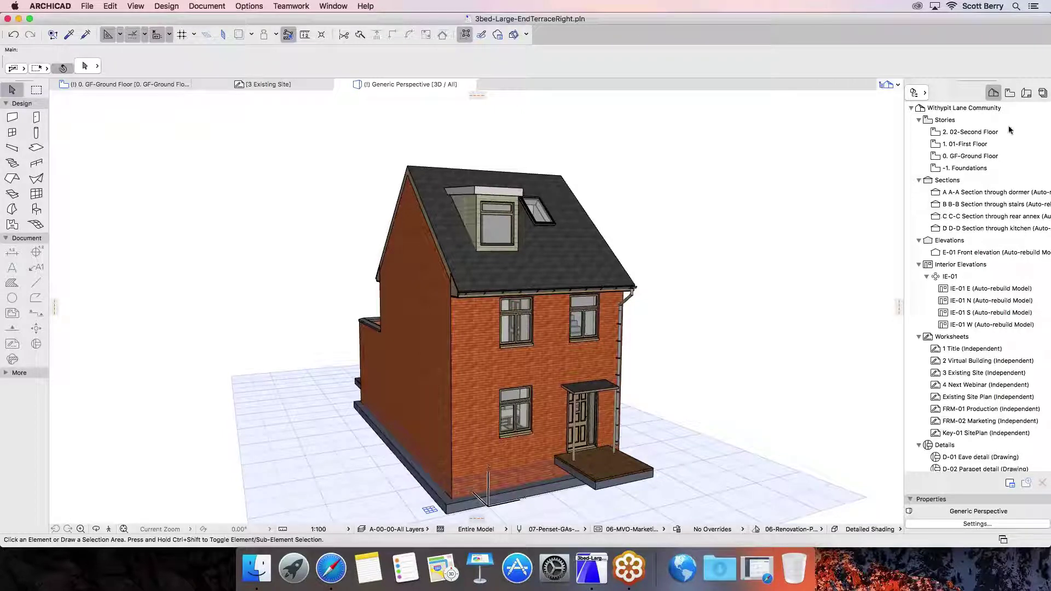
# Look through the ground and first floor plans, then sections A-A (fitted to window), B-B and C-C
pyautogui.doubleClick(956, 159)
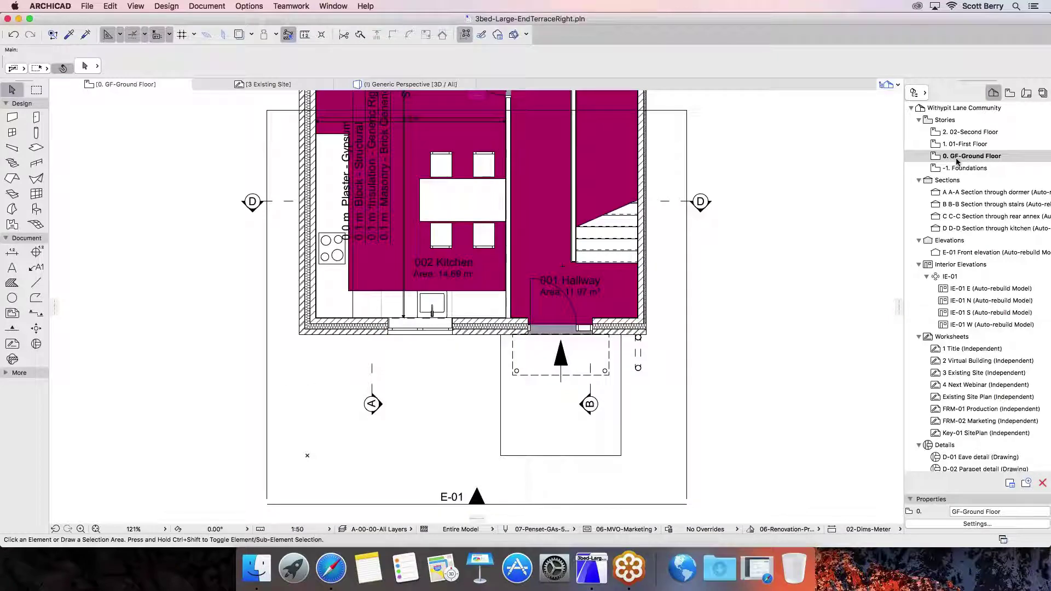
pyautogui.scroll(-3, 577, 236)
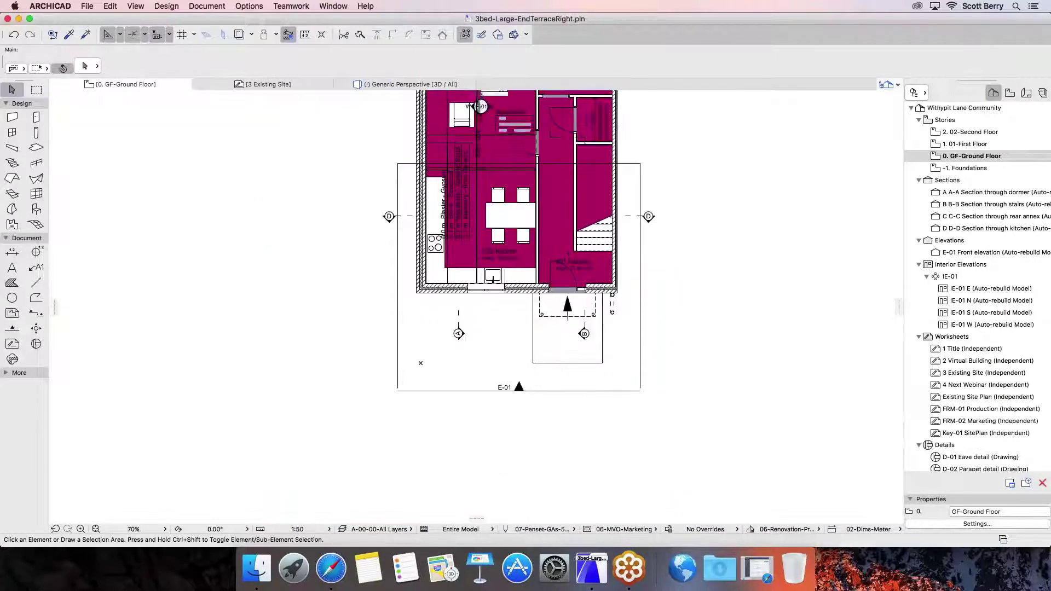
pyautogui.doubleClick(965, 145)
pyautogui.doubleClick(964, 192)
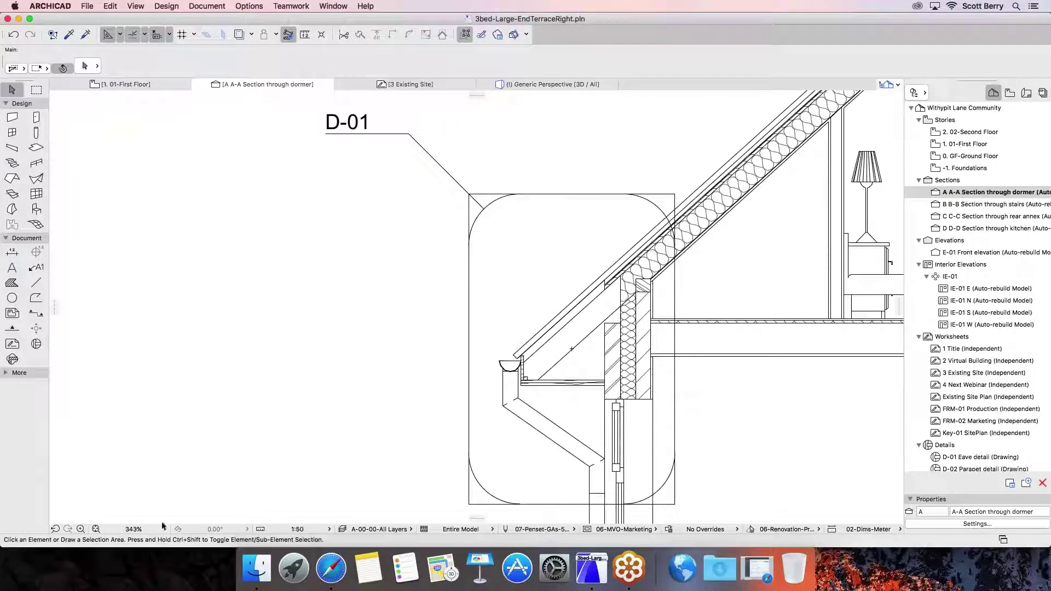
pyautogui.click(96, 529)
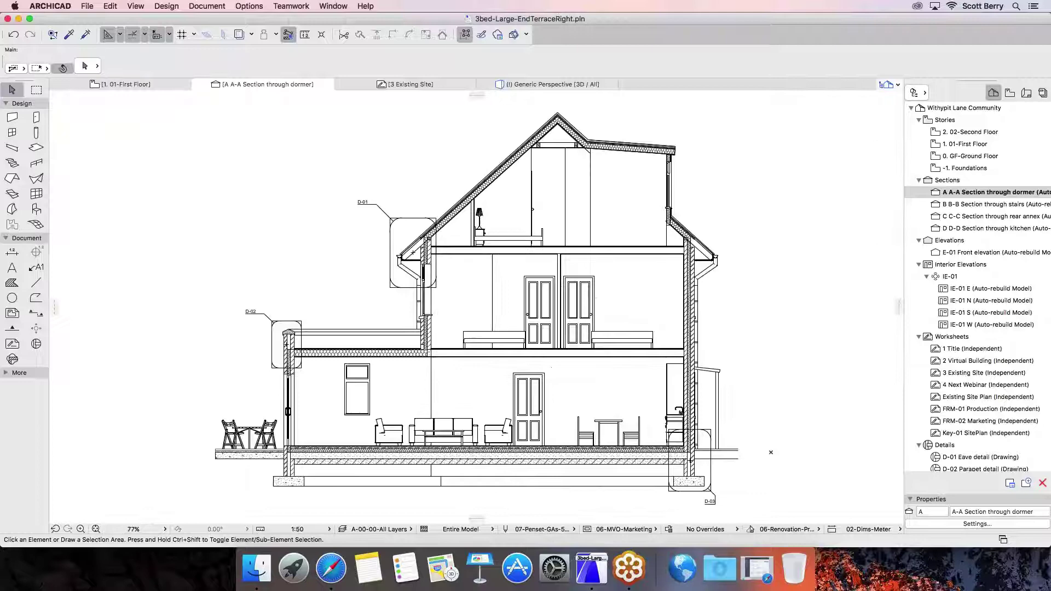
pyautogui.doubleClick(959, 205)
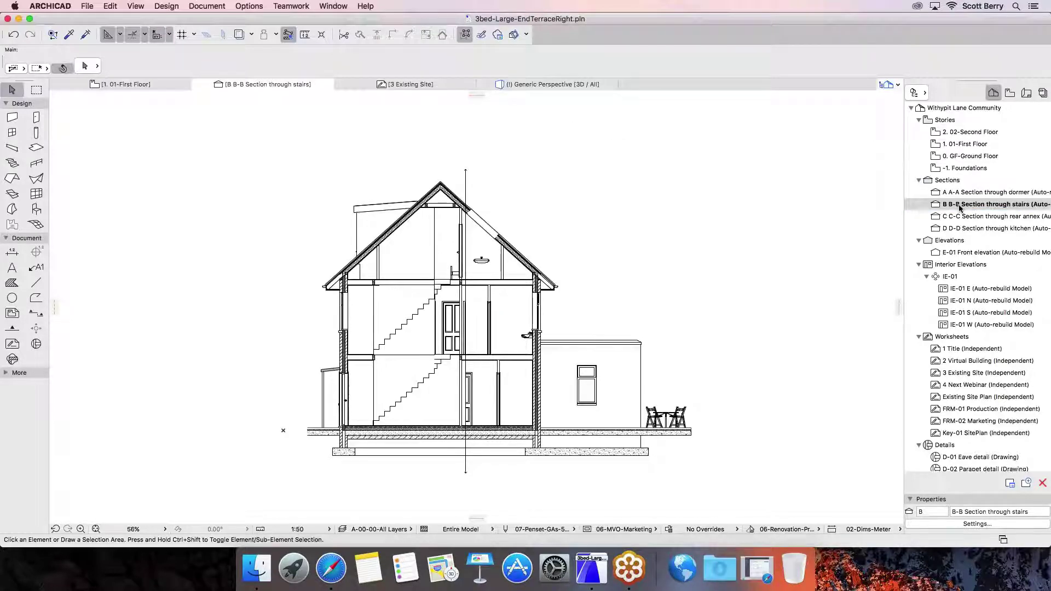
pyautogui.doubleClick(963, 216)
# View the E-01 Front elevation and the IE-01 E, N and S interior elevations
pyautogui.doubleClick(957, 252)
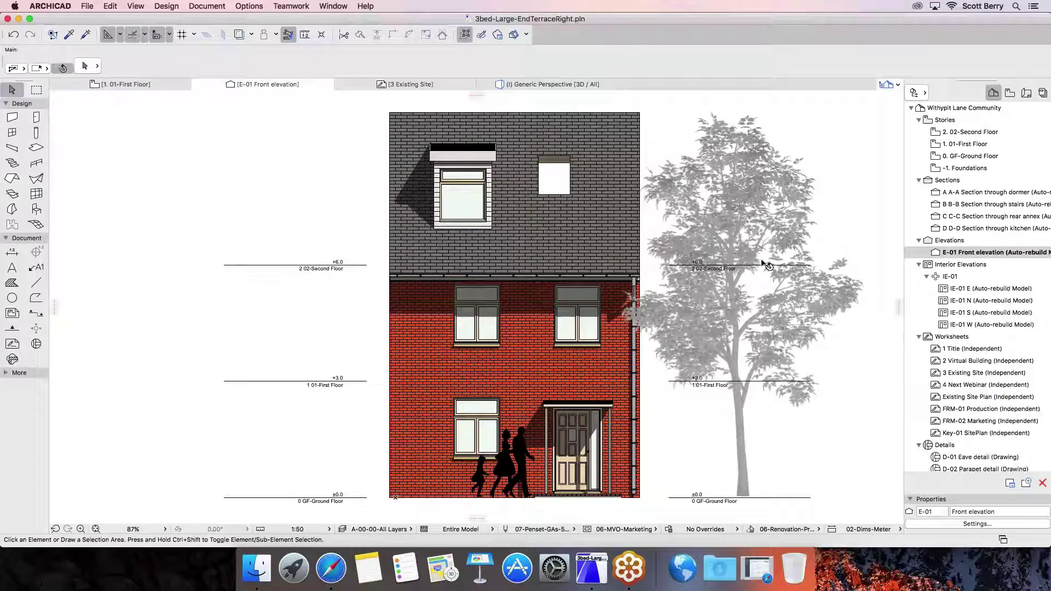
pyautogui.doubleClick(988, 289)
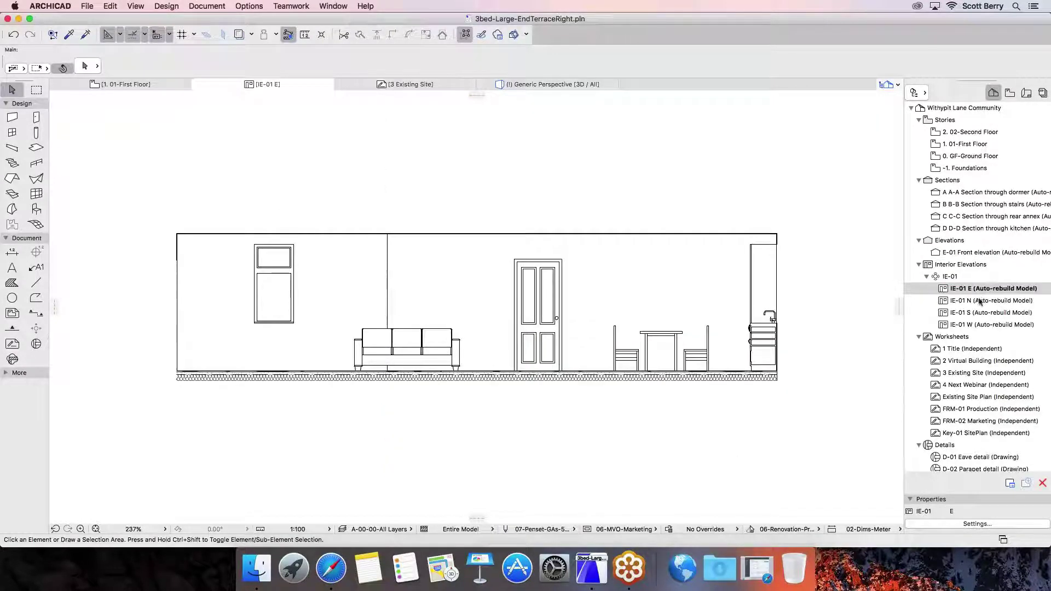
pyautogui.doubleClick(979, 301)
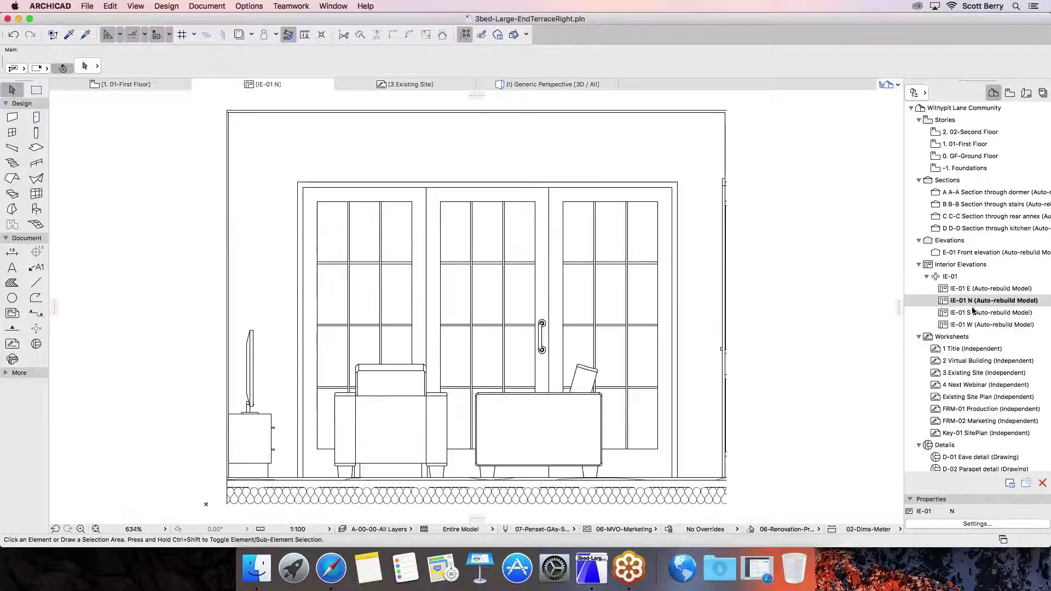
pyautogui.doubleClick(974, 312)
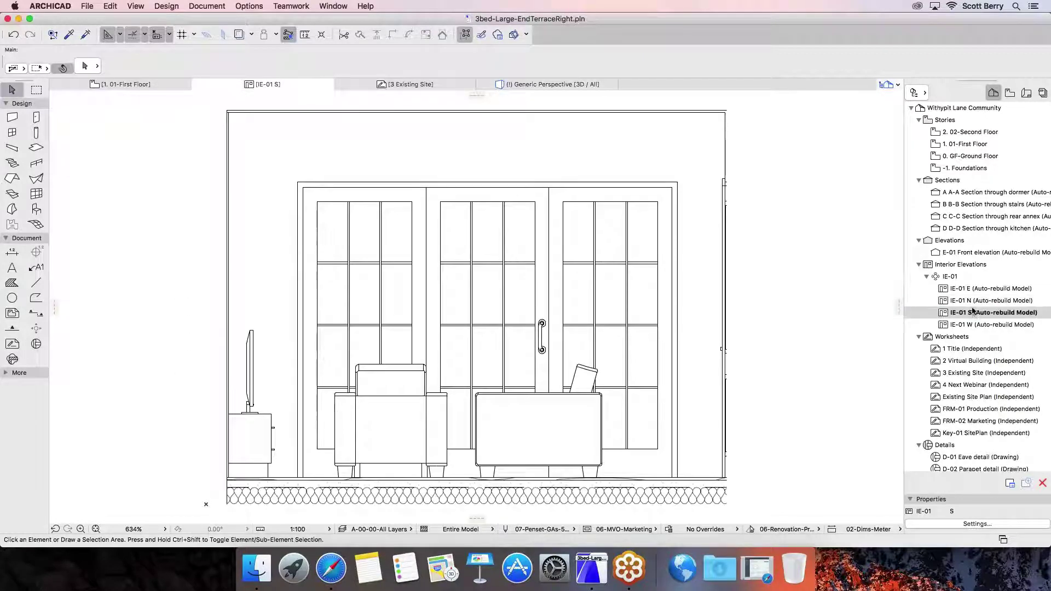
# Step through the D-01 Eave and D-02 Parapet details, ending on D-03 Foundation
pyautogui.doubleClick(982, 458)
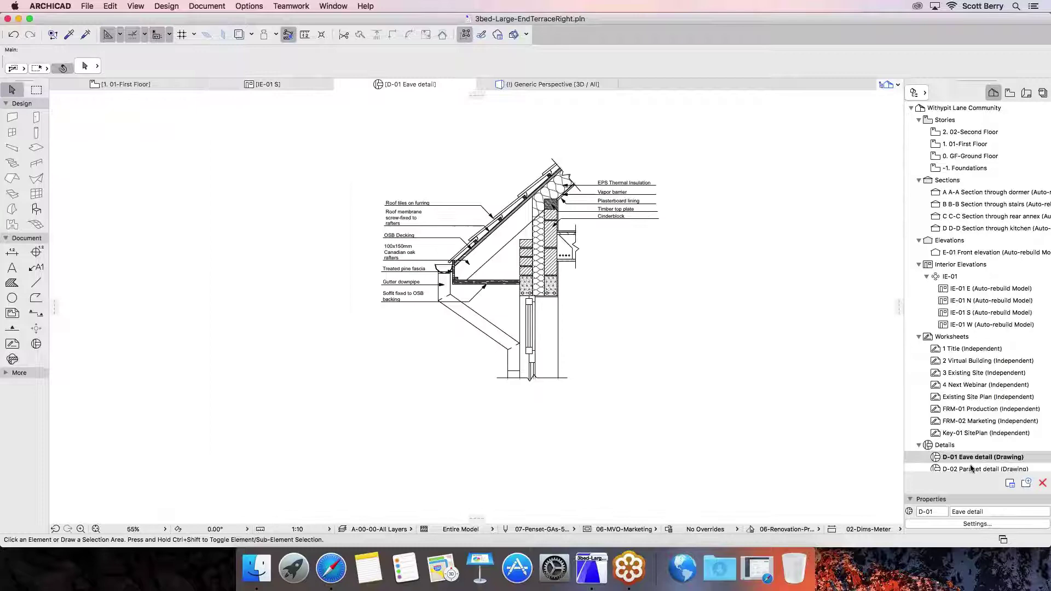
pyautogui.doubleClick(972, 469)
pyautogui.scroll(-3, 975, 457)
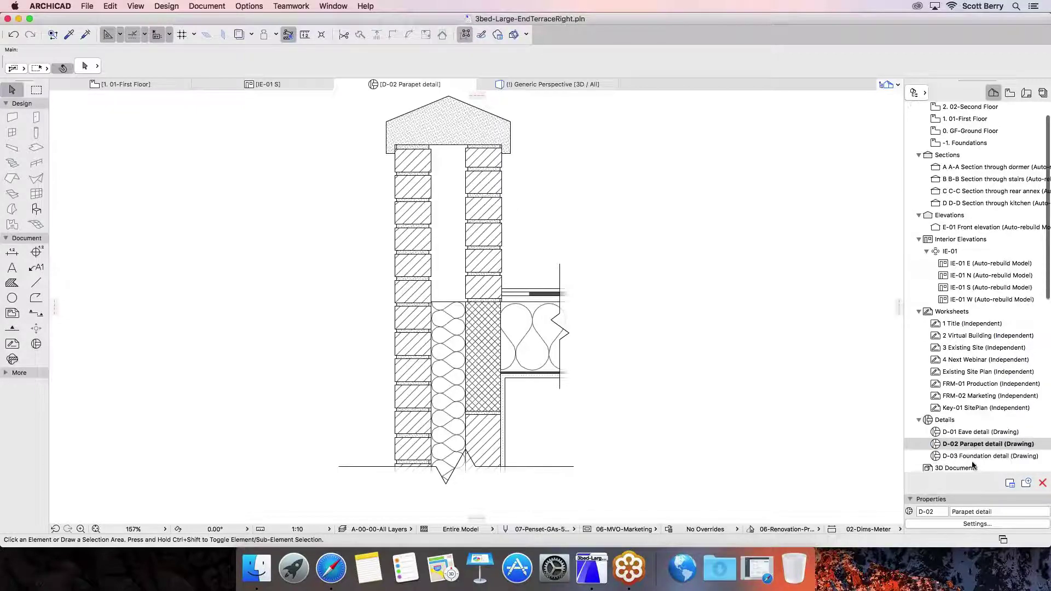
pyautogui.doubleClick(988, 422)
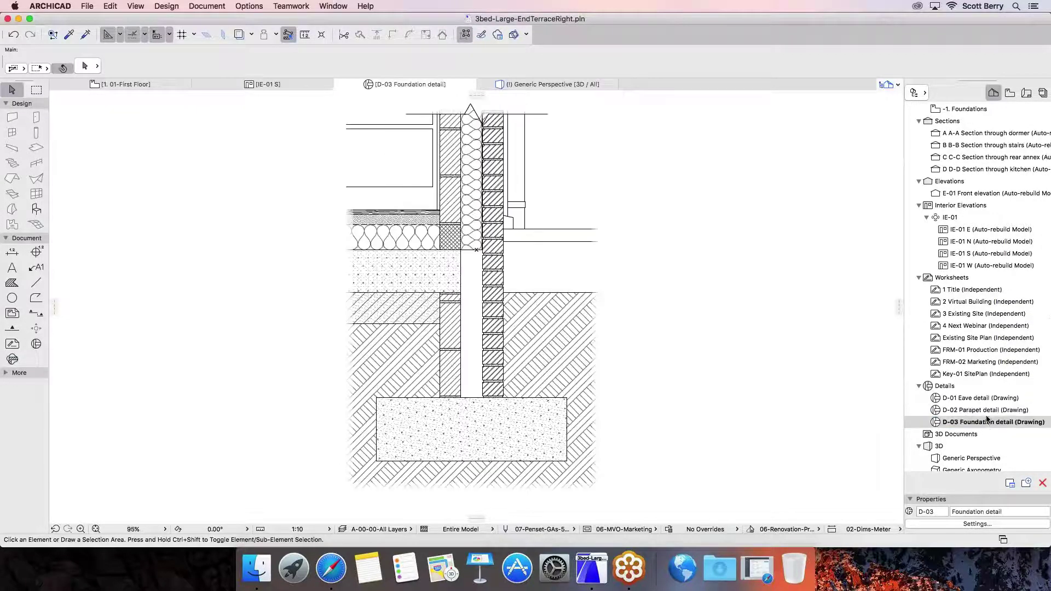
pyautogui.scroll(1, 966, 271)
pyautogui.scroll(3, 966, 269)
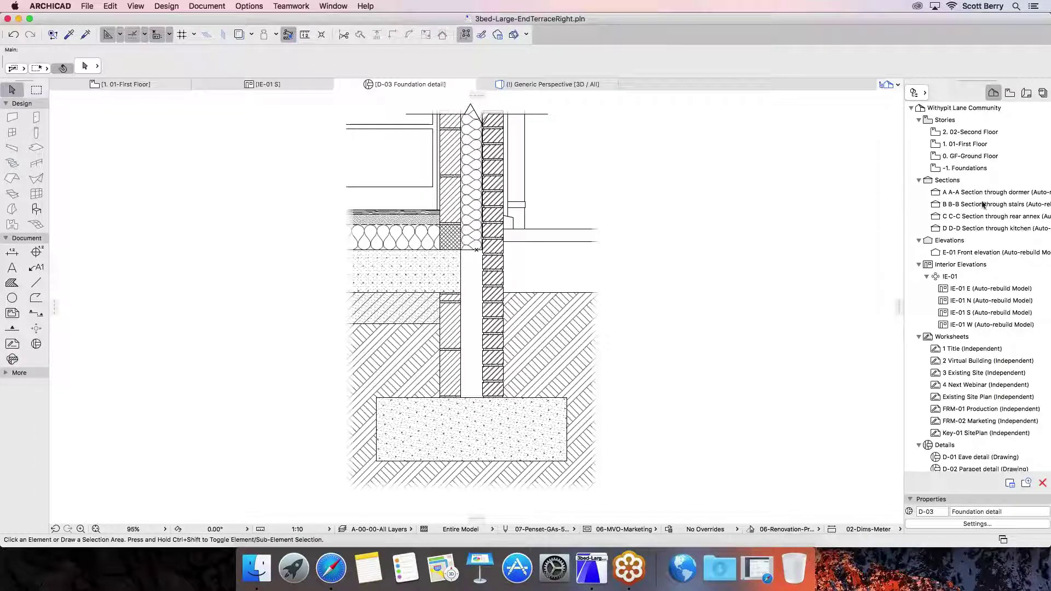
# Open 01-Marketing > Floor plans > 0. GF-Ground Floor from the View Map and check its layer combination
pyautogui.click(1011, 94)
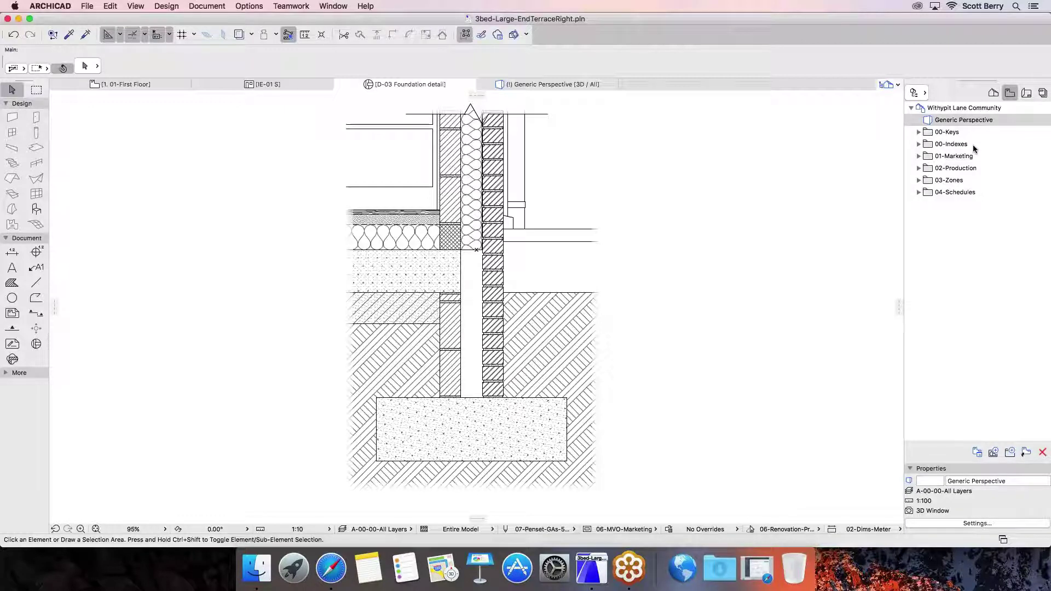
pyautogui.click(918, 156)
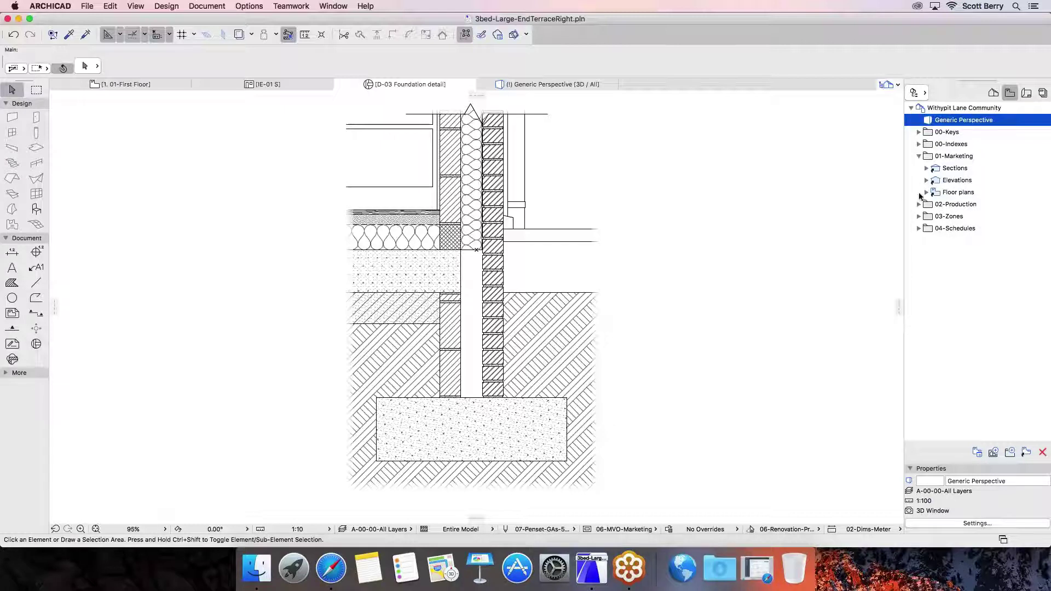
pyautogui.click(926, 192)
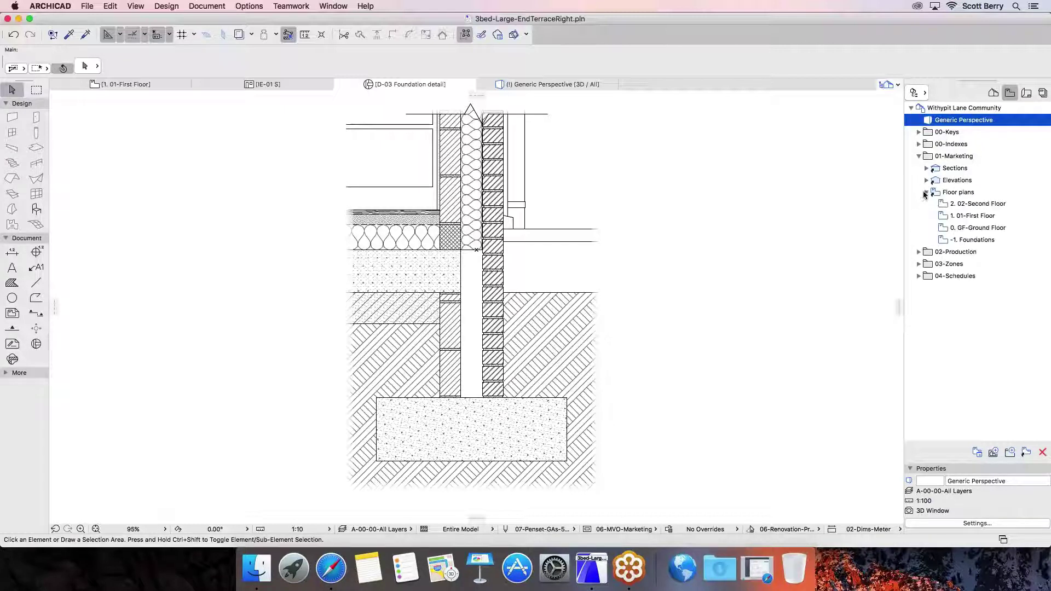
pyautogui.doubleClick(978, 230)
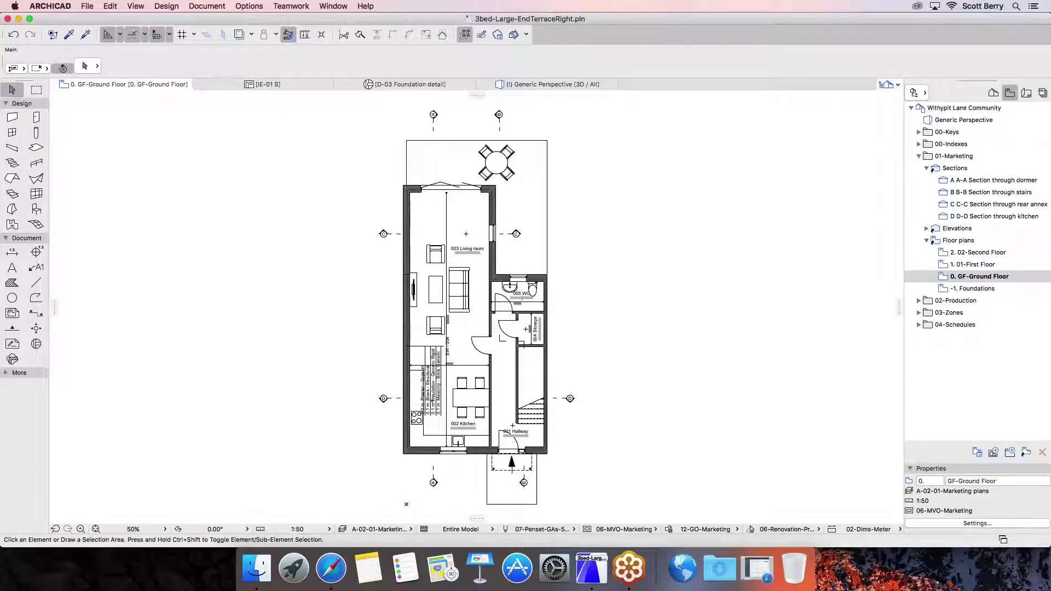
pyautogui.click(379, 529)
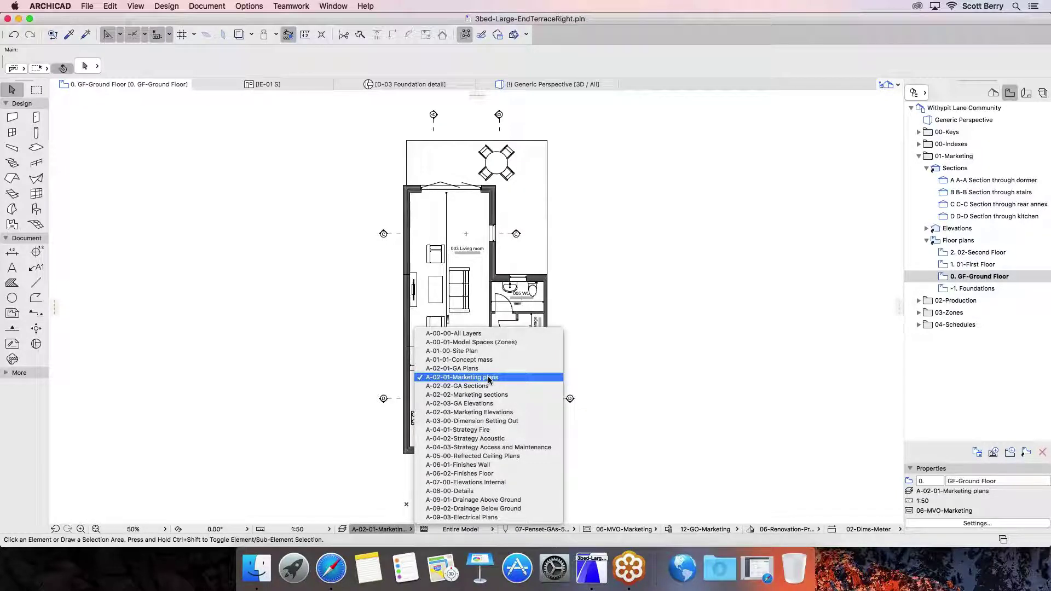
# Review the layer settings and confirm the model view set stays 06-MVO-Marketing
pyautogui.click(340, 529)
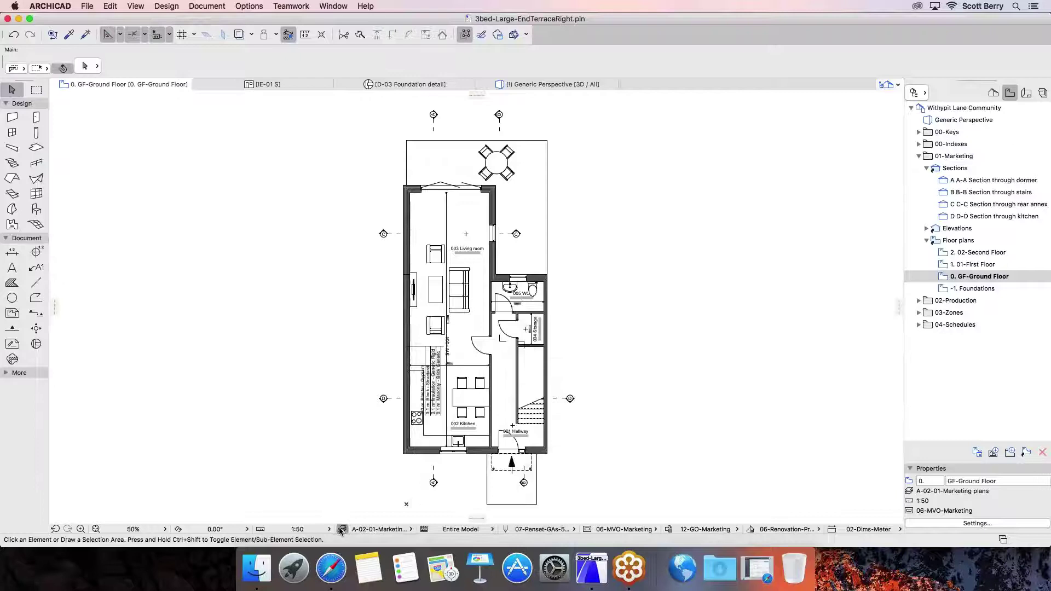
pyautogui.click(340, 529)
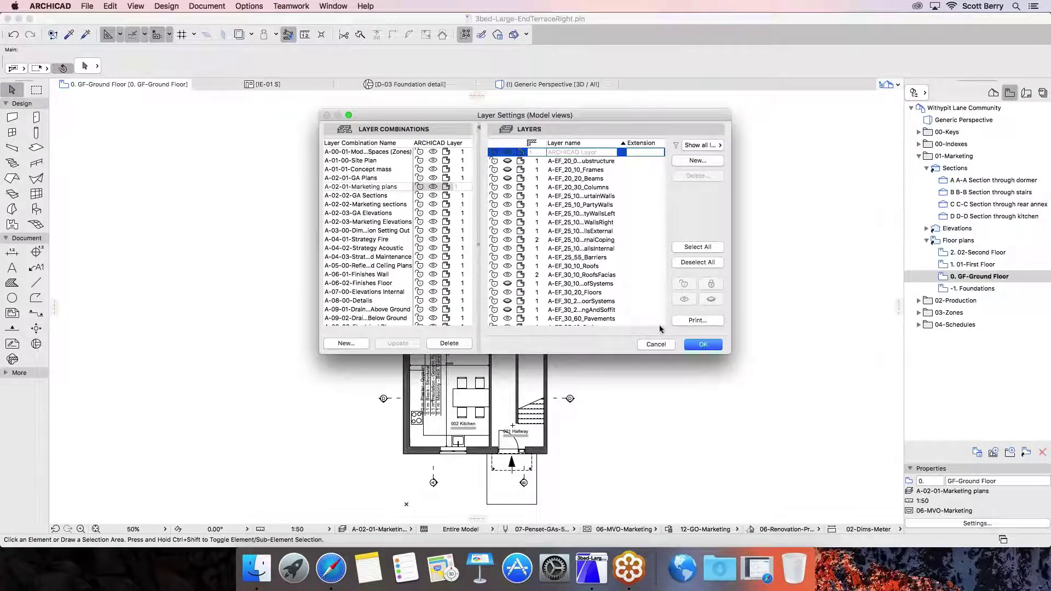
pyautogui.click(702, 344)
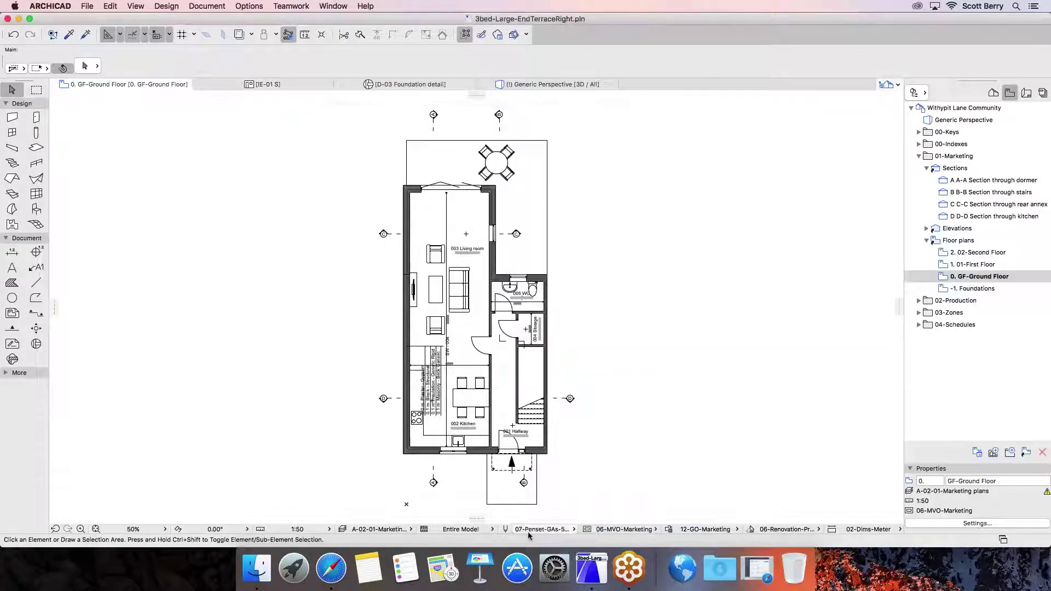
pyautogui.click(635, 529)
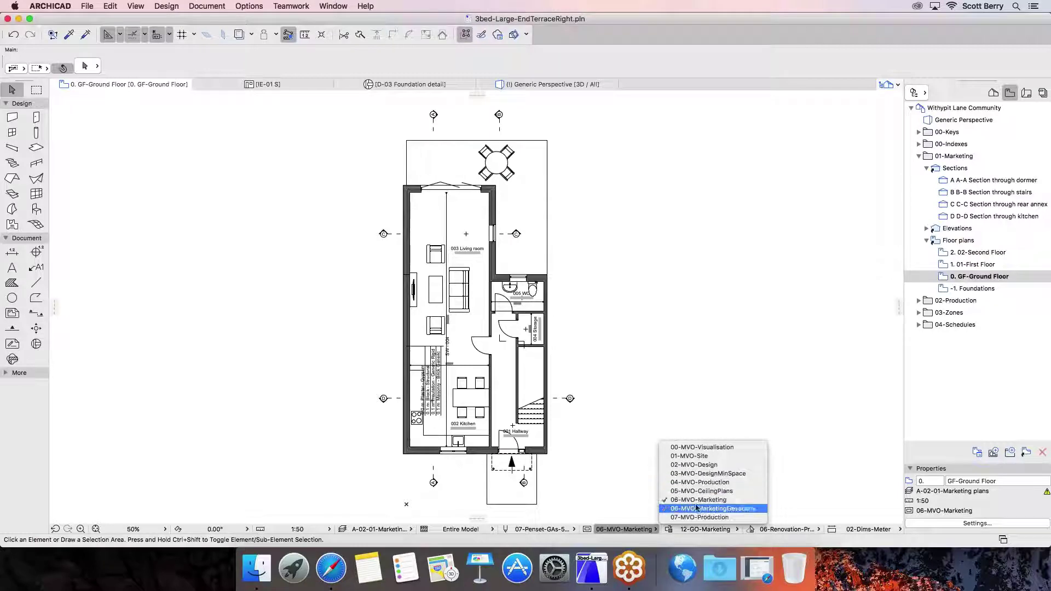
pyautogui.click(588, 530)
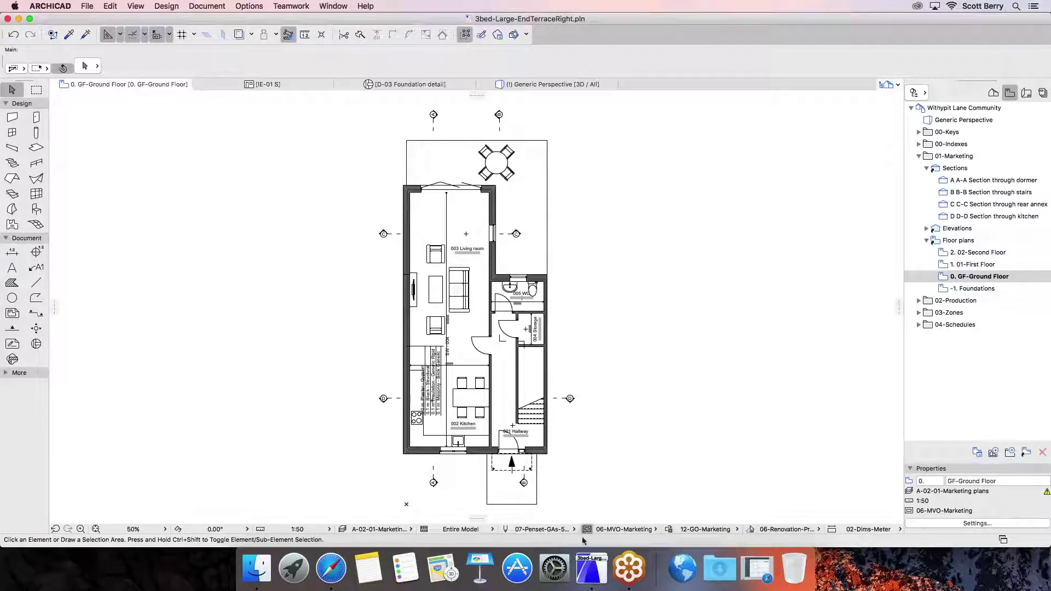
# In Model View Options, keep the door symbol detail at Middle 1 and accept
pyautogui.click(581, 532)
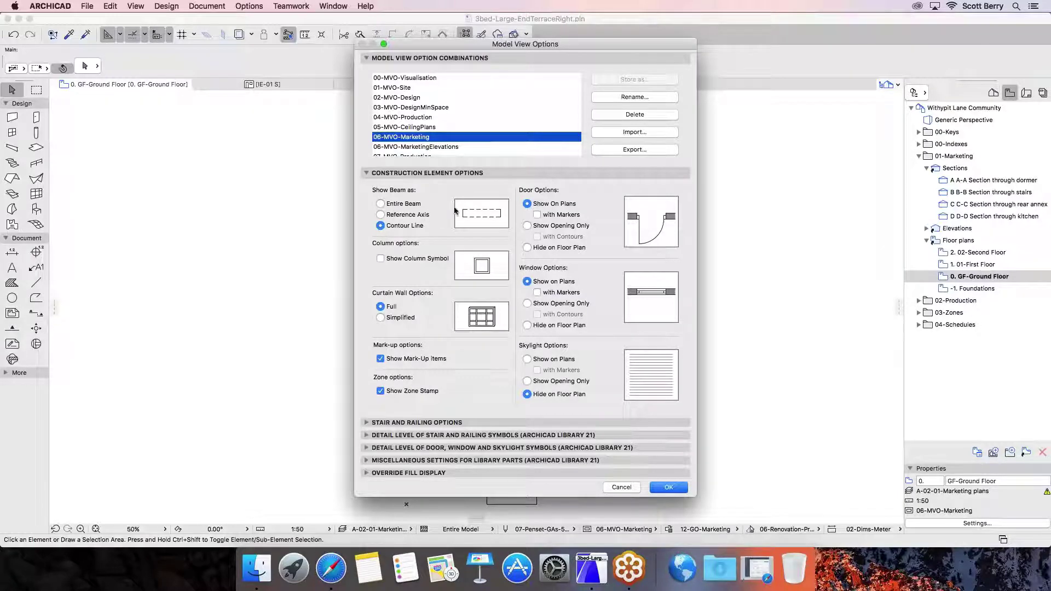
pyautogui.click(428, 448)
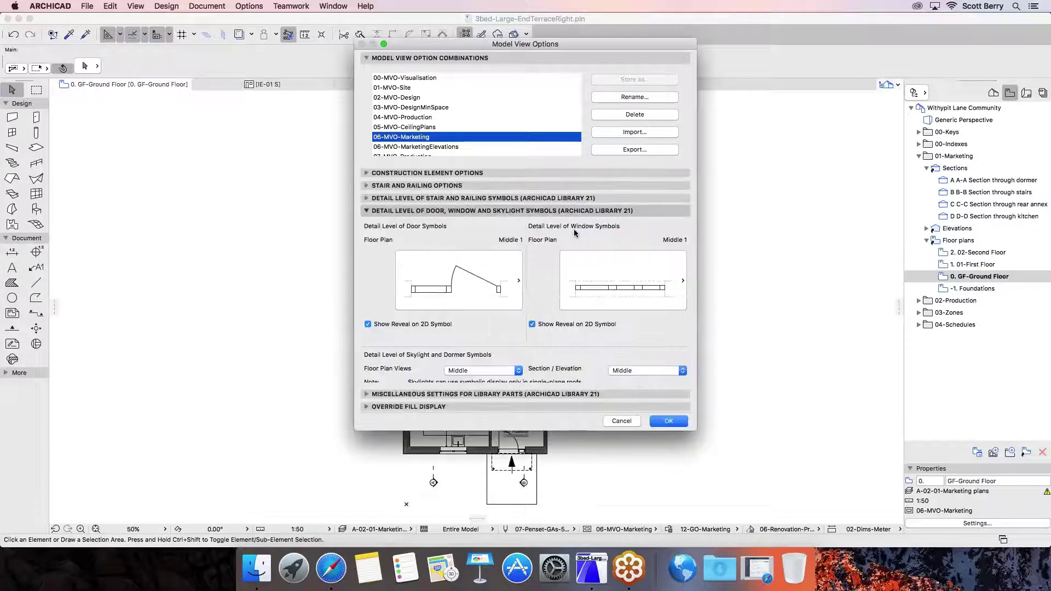
pyautogui.click(517, 281)
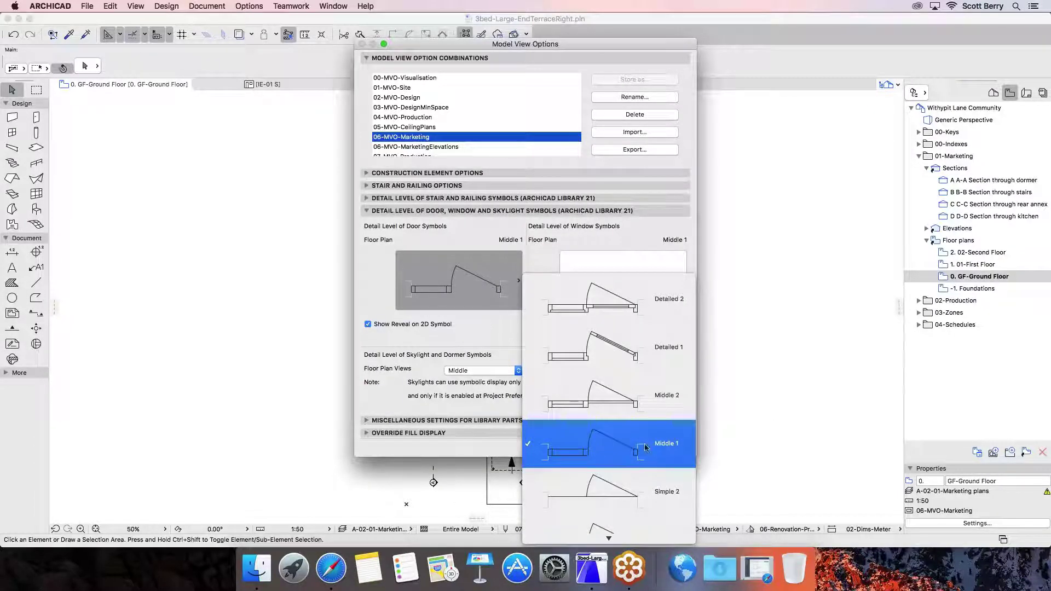
pyautogui.click(390, 456)
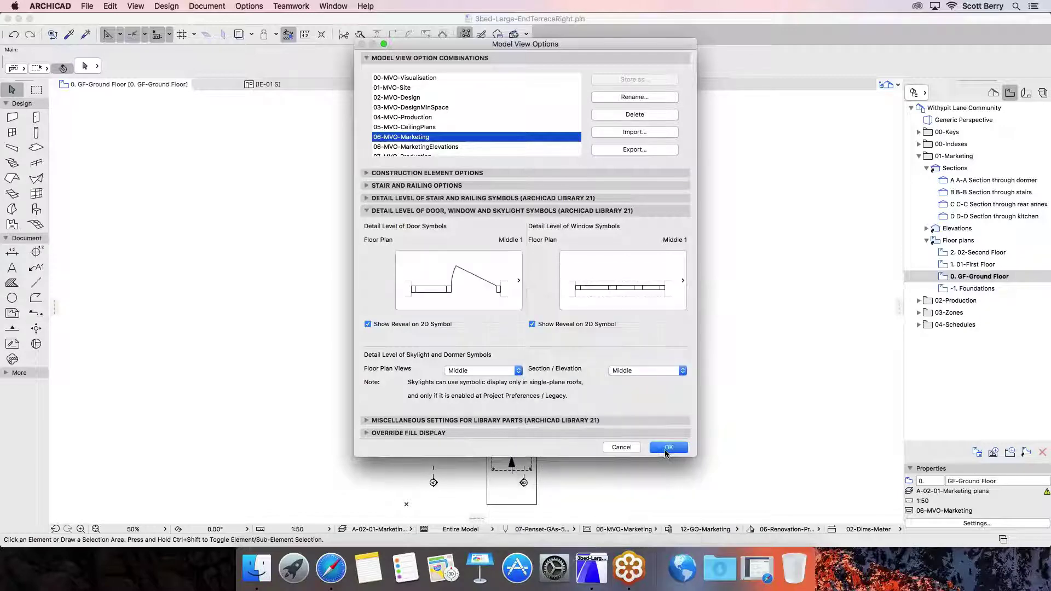
pyautogui.click(666, 448)
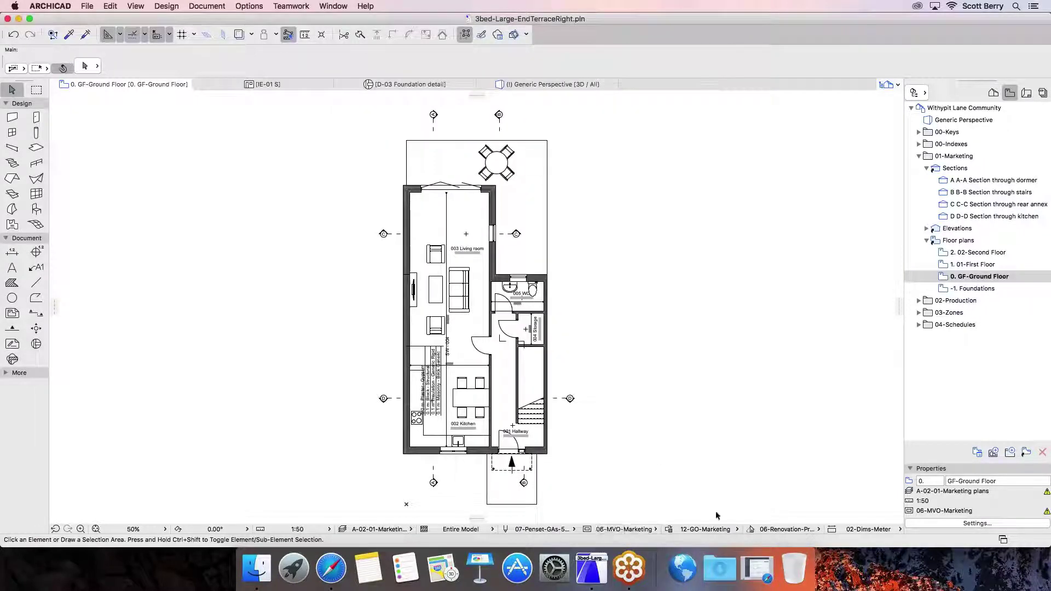
pyautogui.click(728, 530)
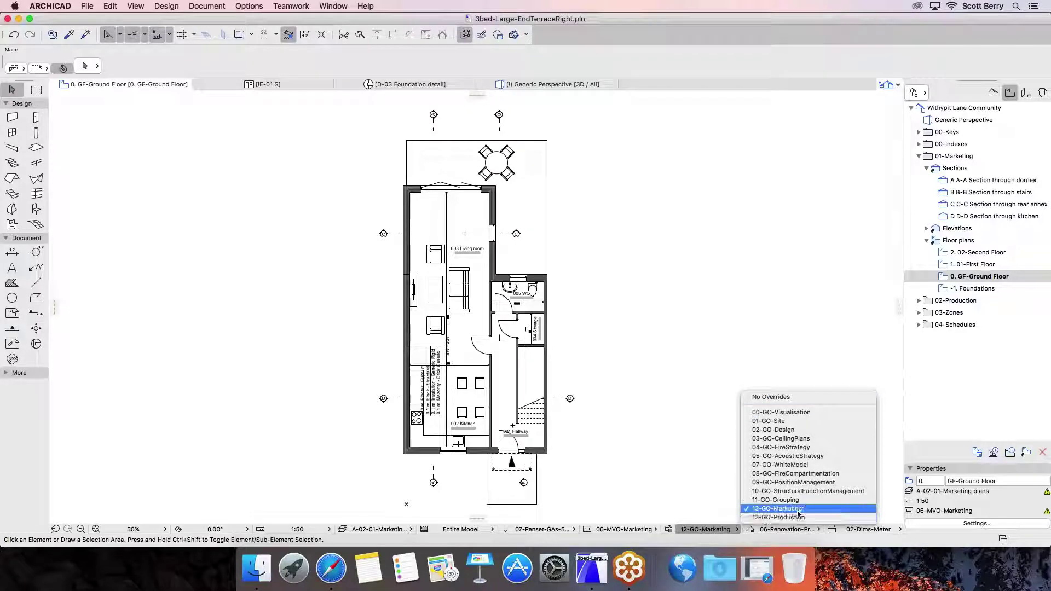
pyautogui.click(668, 530)
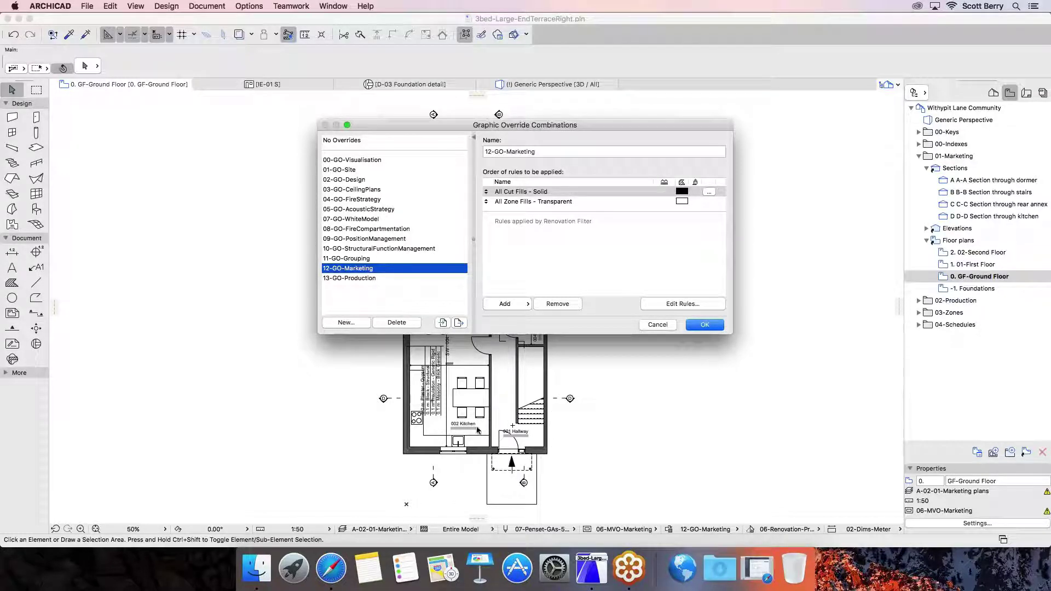
pyautogui.click(668, 325)
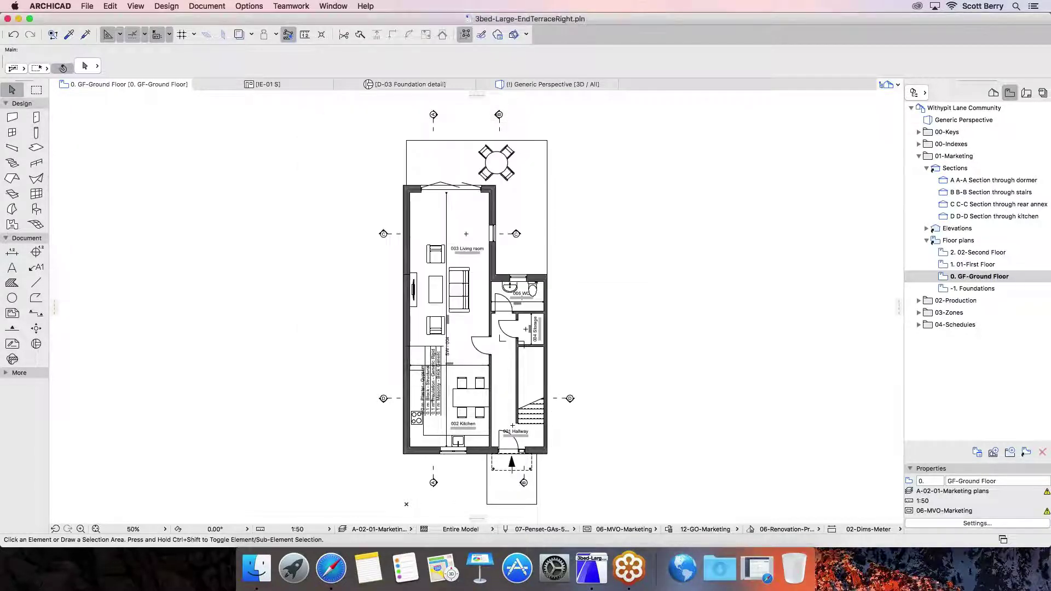
# View the marketing first and second floors, then open 02-Production's 0. GF-Ground Floor plan
pyautogui.doubleClick(976, 264)
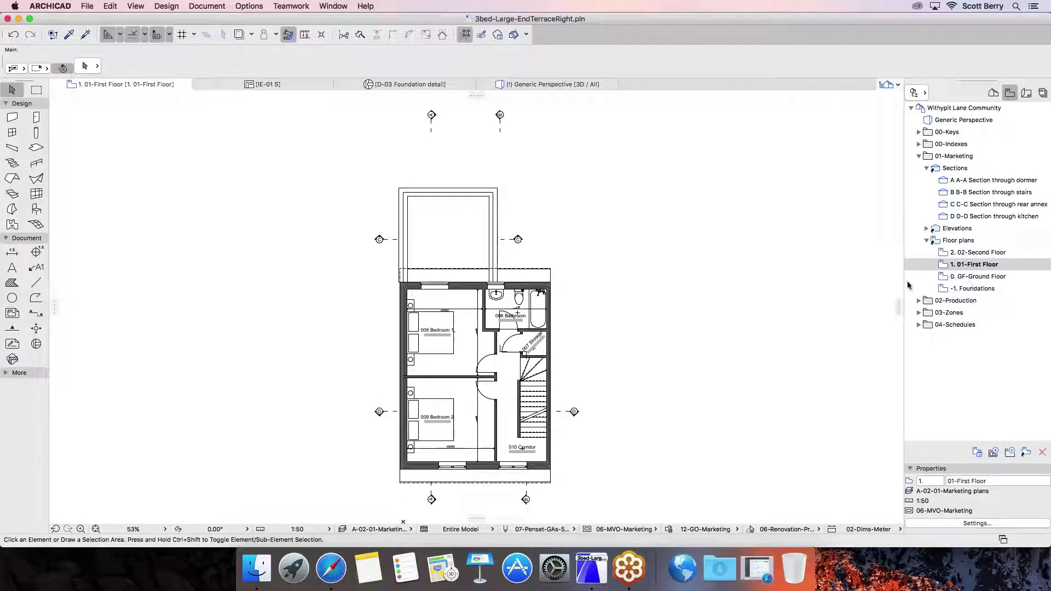
pyautogui.doubleClick(977, 252)
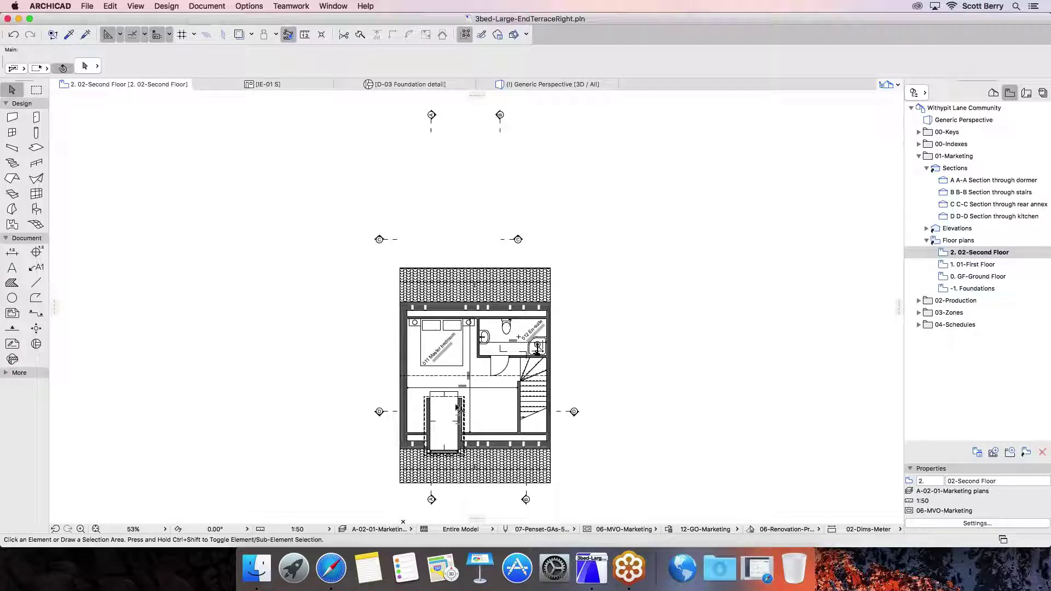
pyautogui.click(918, 301)
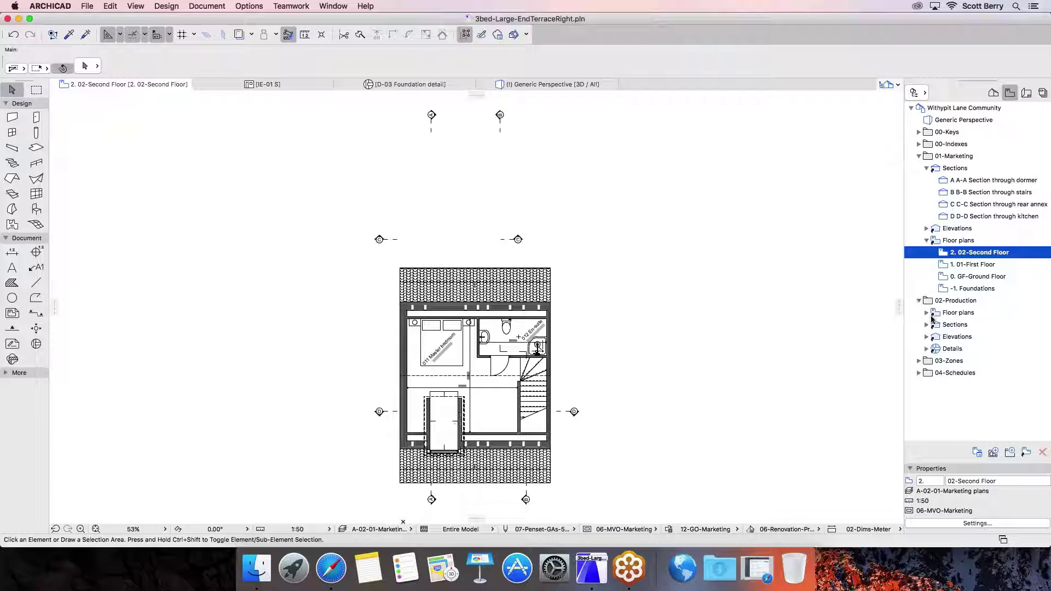
pyautogui.click(927, 313)
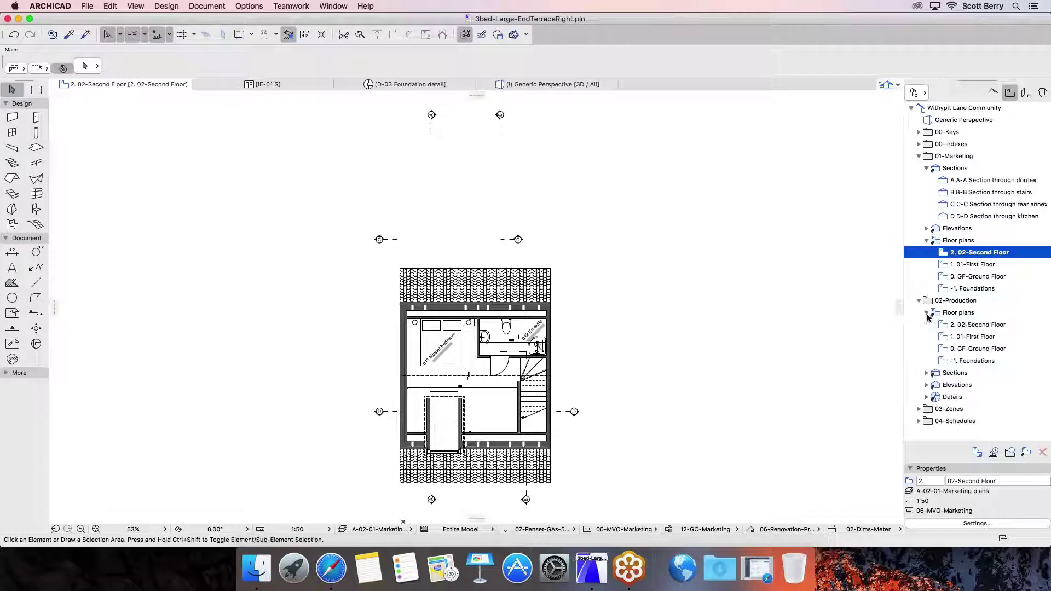
pyautogui.doubleClick(970, 349)
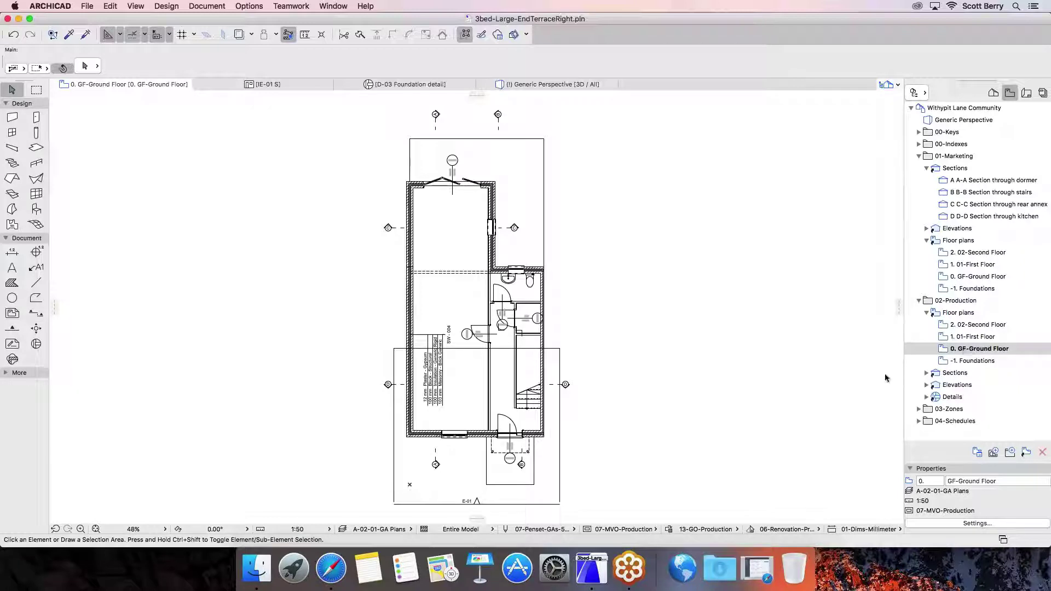
# Check the layer combinations and 07-MVO-Production options, leaving door/window symbols at Detailed 2, then zoom in
pyautogui.click(387, 530)
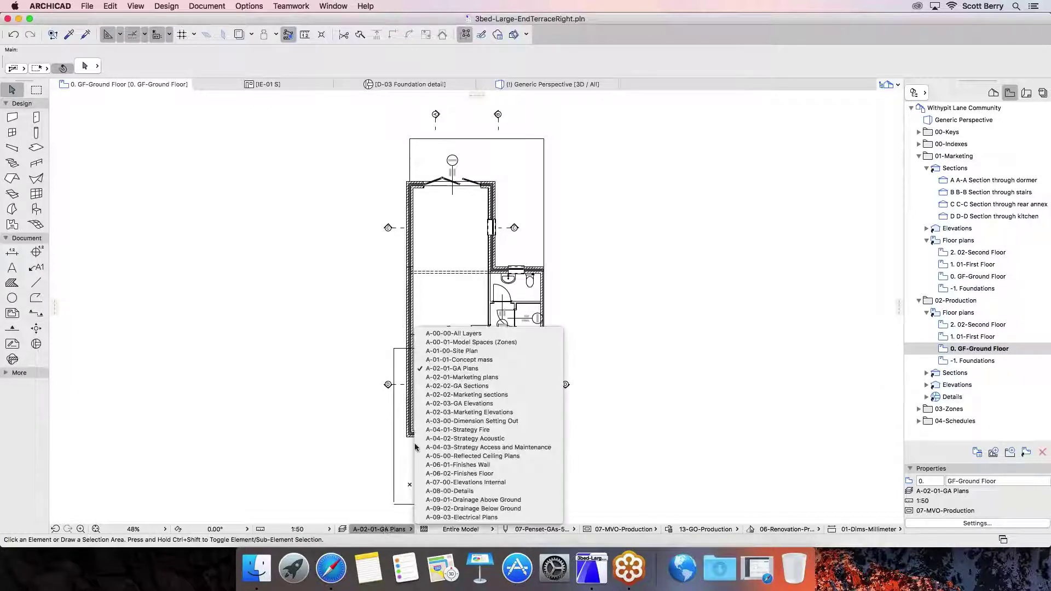
pyautogui.click(385, 529)
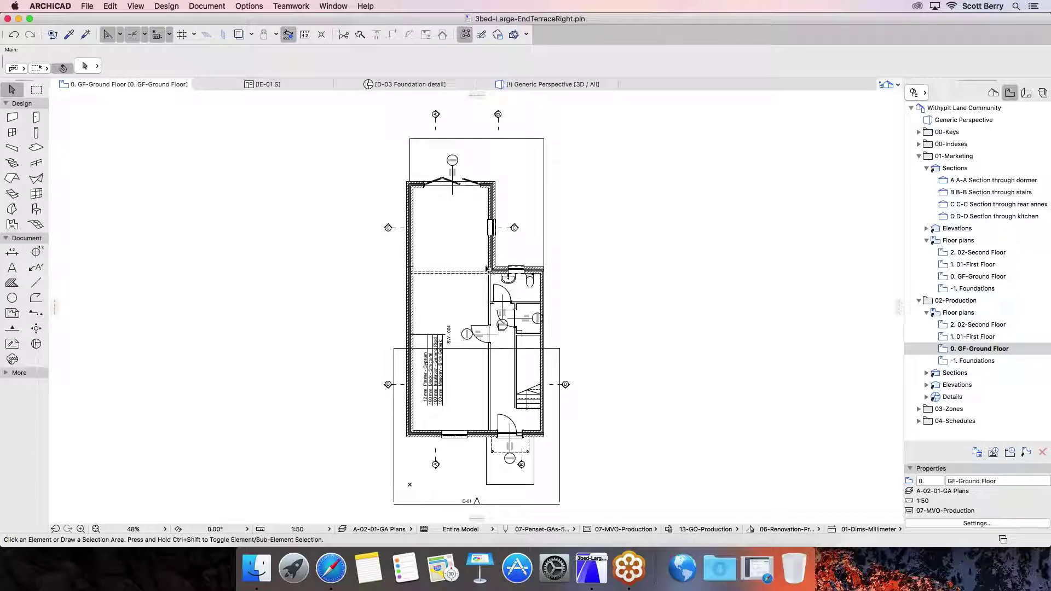
pyautogui.click(620, 530)
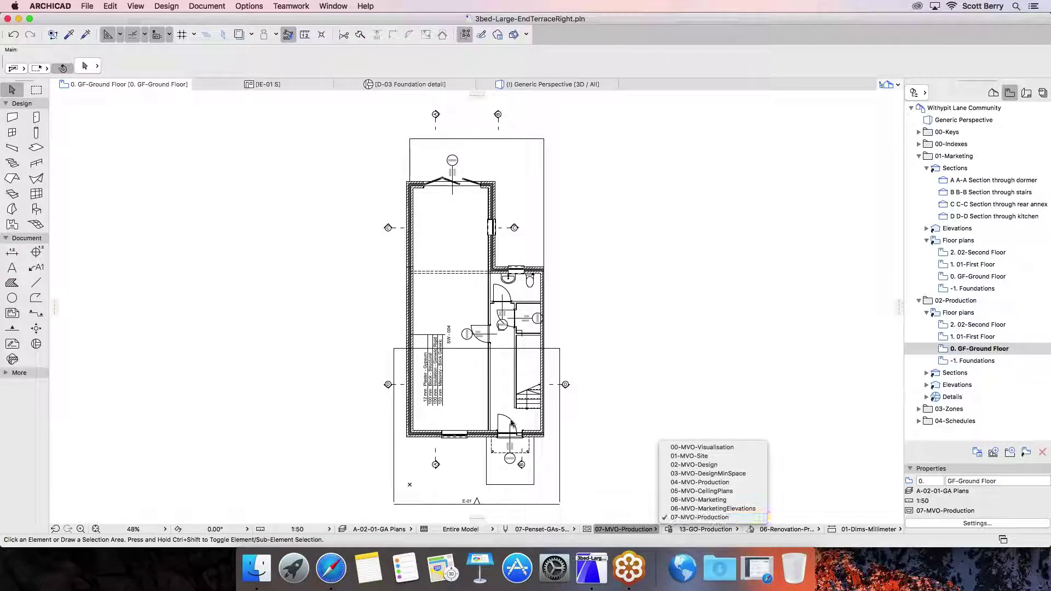
pyautogui.click(592, 531)
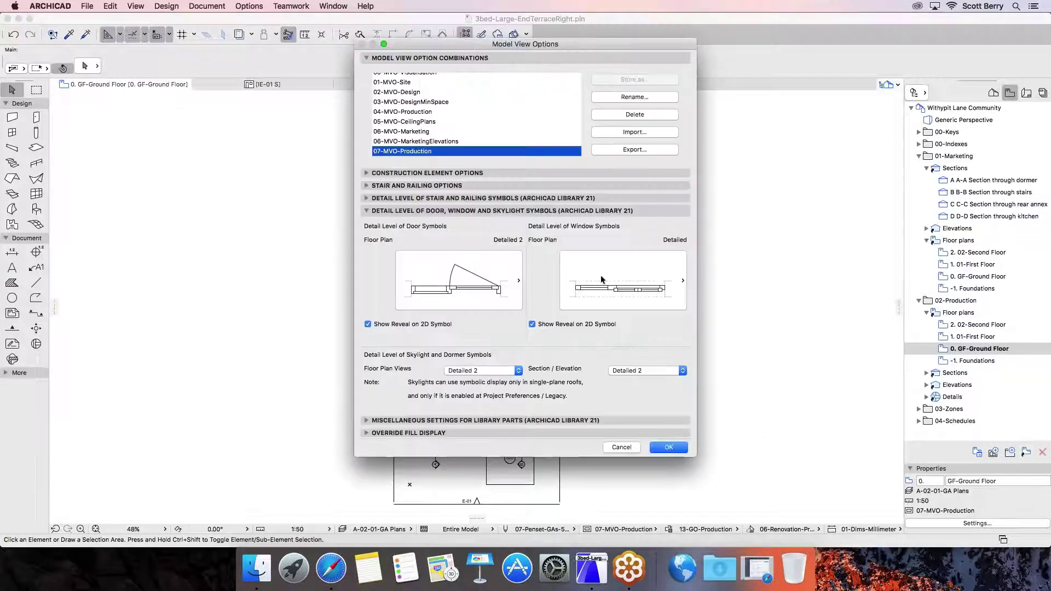
pyautogui.click(475, 294)
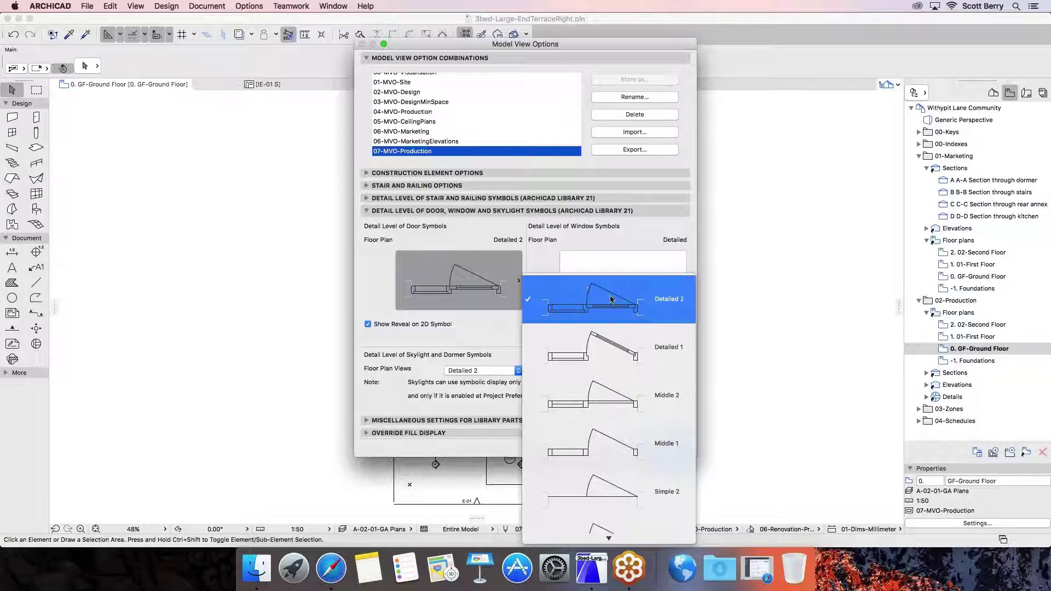
pyautogui.press('Escape')
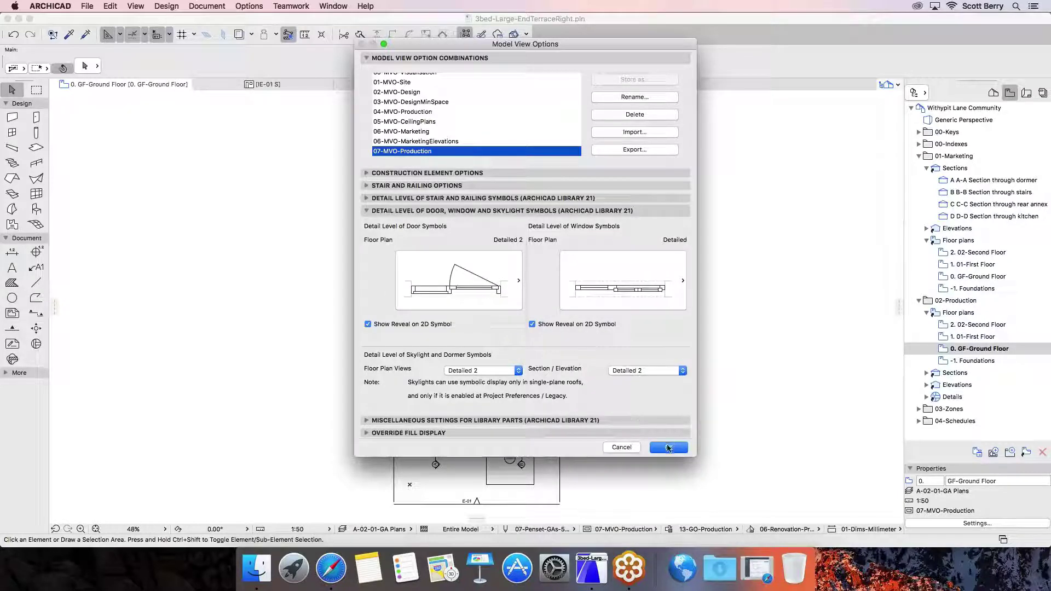
pyautogui.click(668, 448)
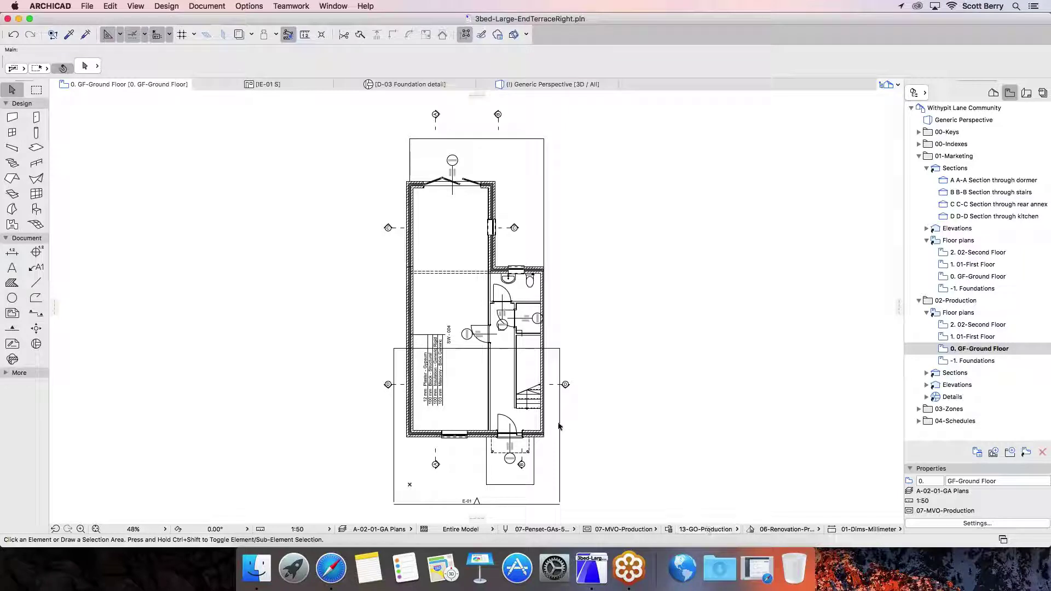
pyautogui.scroll(10, 466, 430)
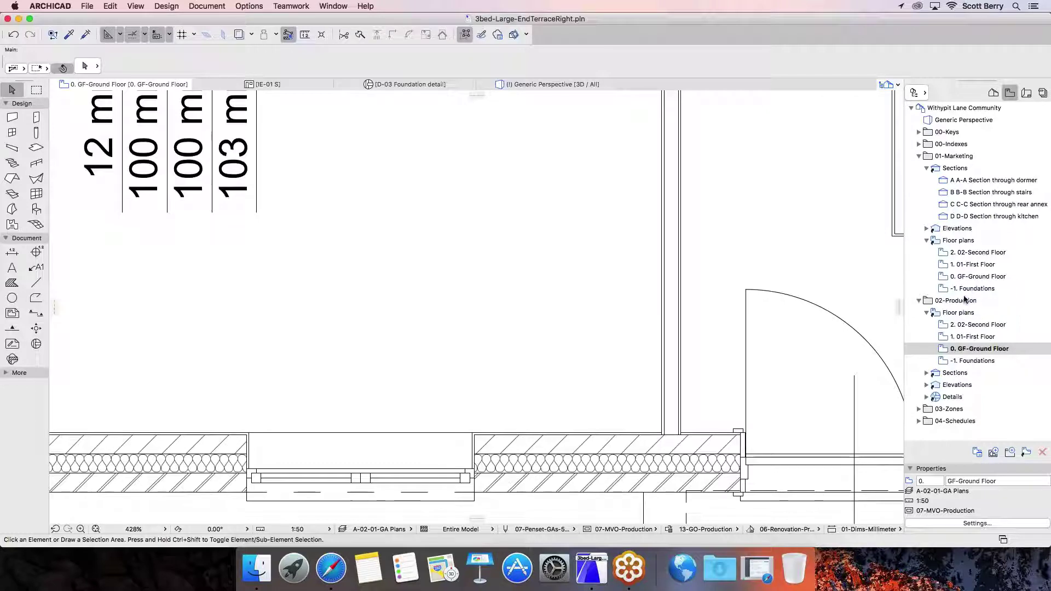
# Open the 02-Production A-A Section through dormer, zoom in, and select its right exterior wall
pyautogui.click(927, 373)
pyautogui.click(965, 386)
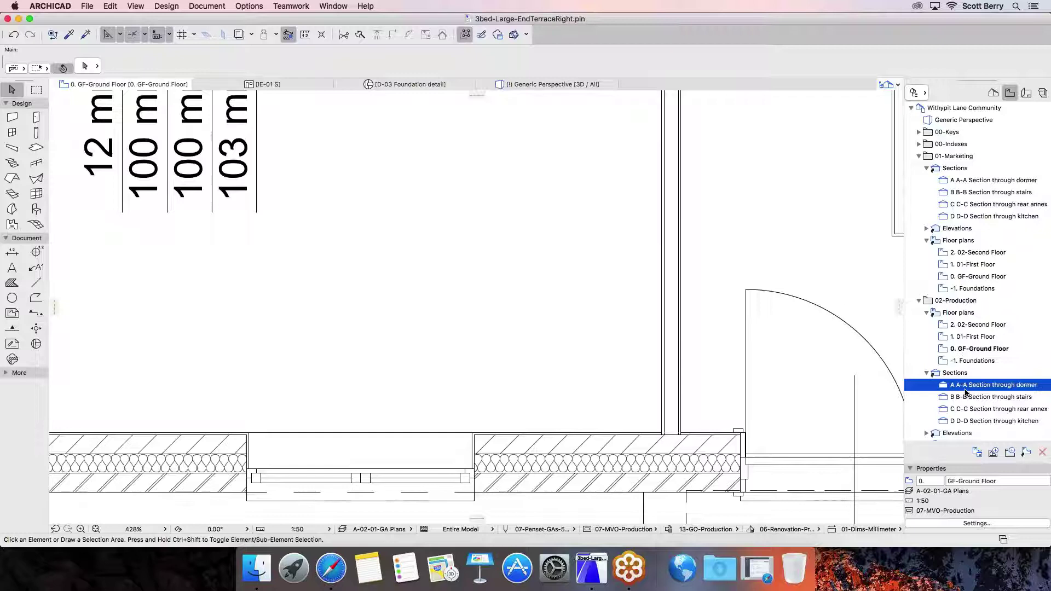
pyautogui.doubleClick(966, 386)
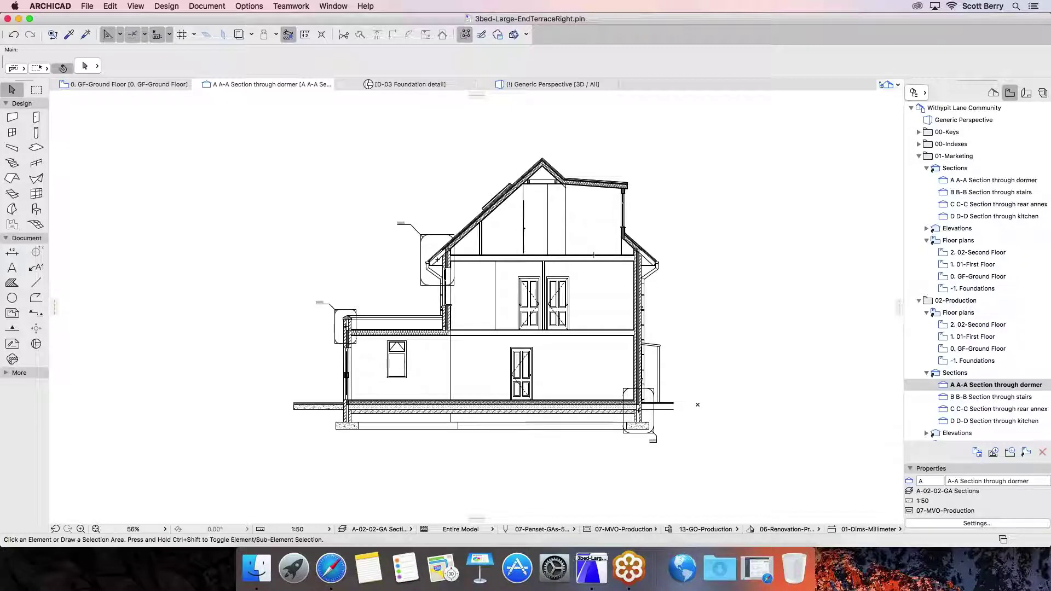
pyautogui.scroll(5, 594, 255)
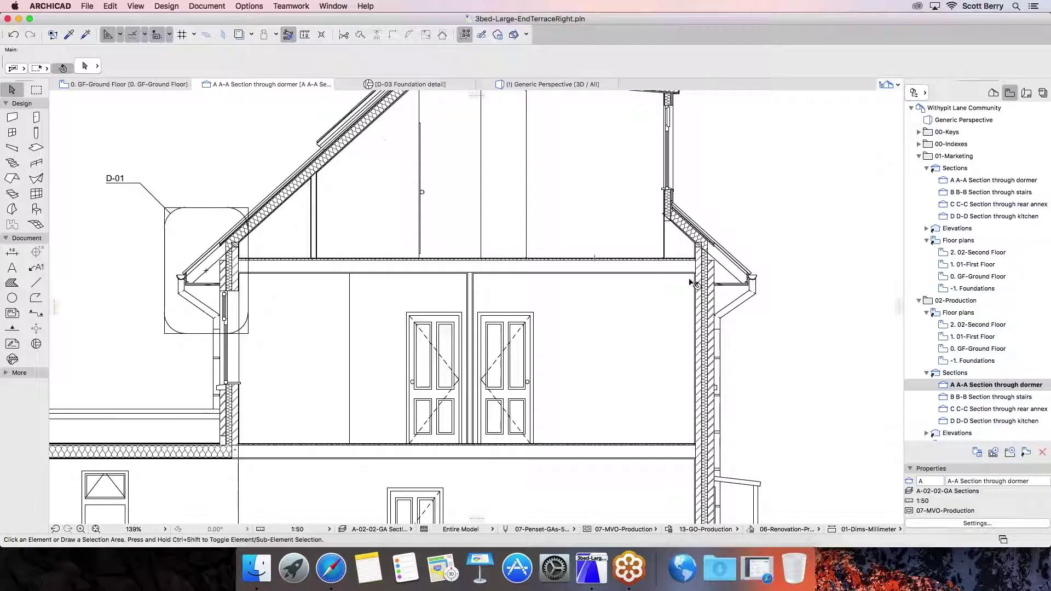
pyautogui.click(699, 282)
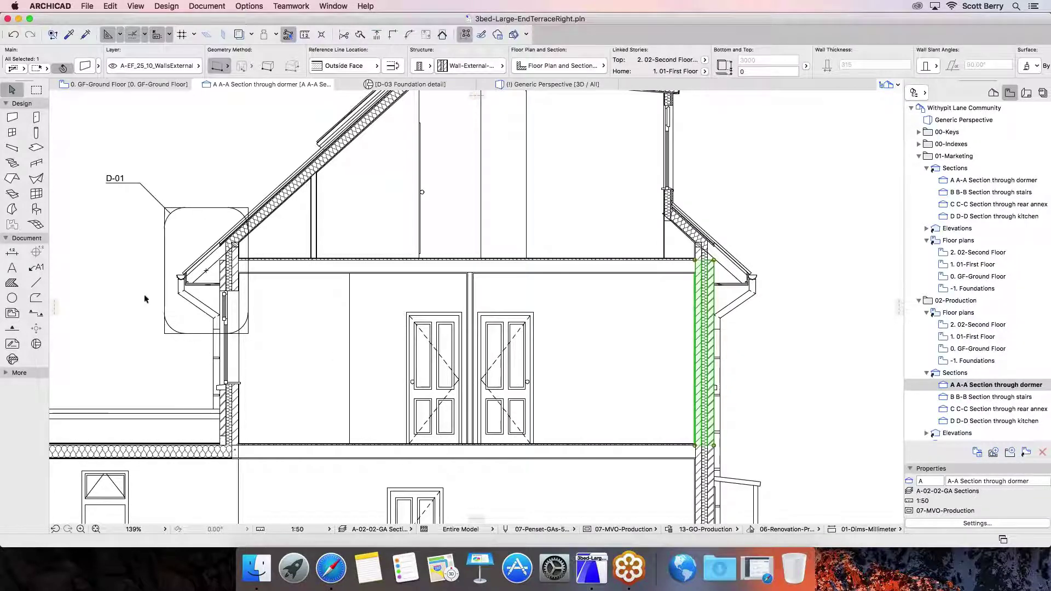
# Open the production B-B Section through stairs
pyautogui.click(961, 399)
pyautogui.doubleClick(961, 398)
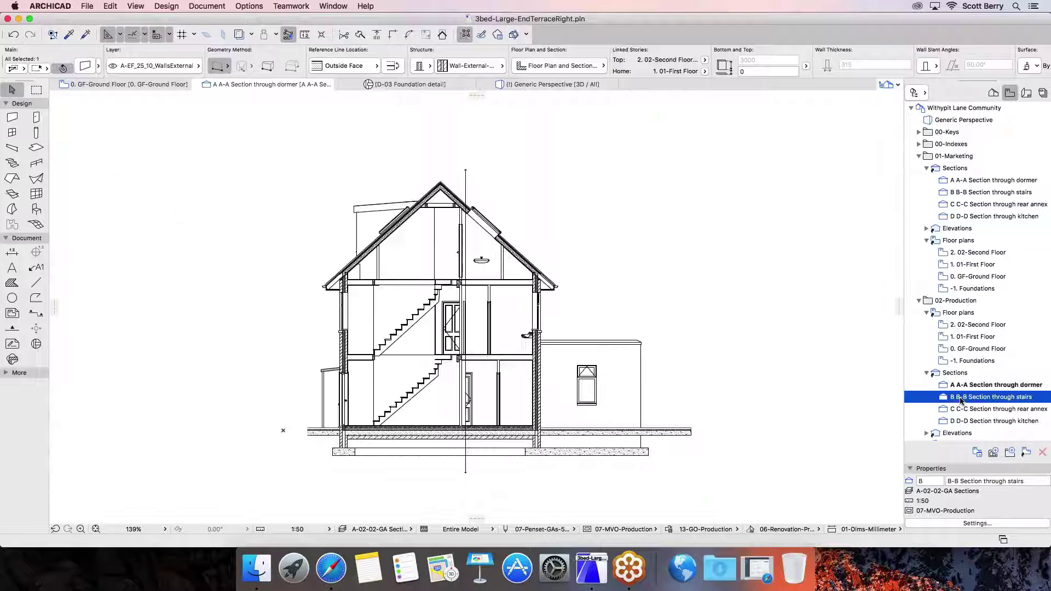
pyautogui.scroll(-2, 960, 401)
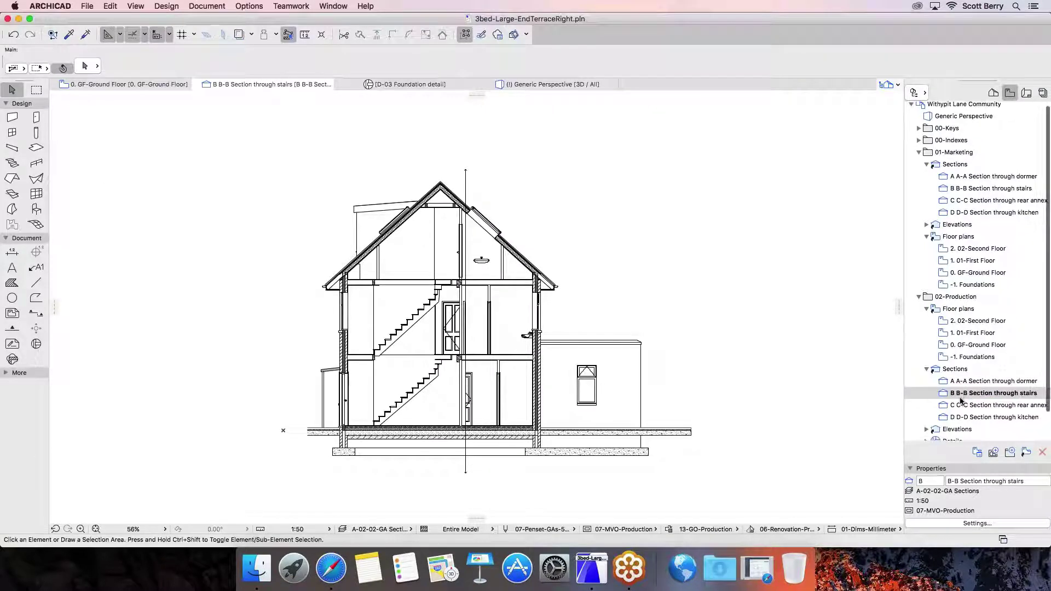
pyautogui.scroll(-1, 961, 402)
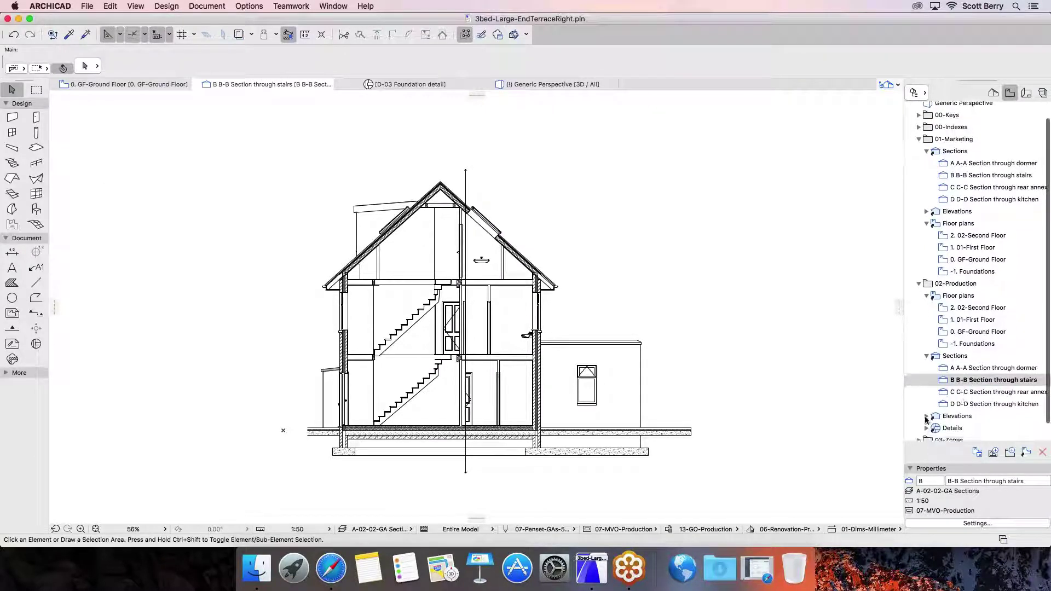
# Open the production E-01 Front elevation and expand the production Details folder
pyautogui.click(926, 417)
pyautogui.doubleClick(958, 429)
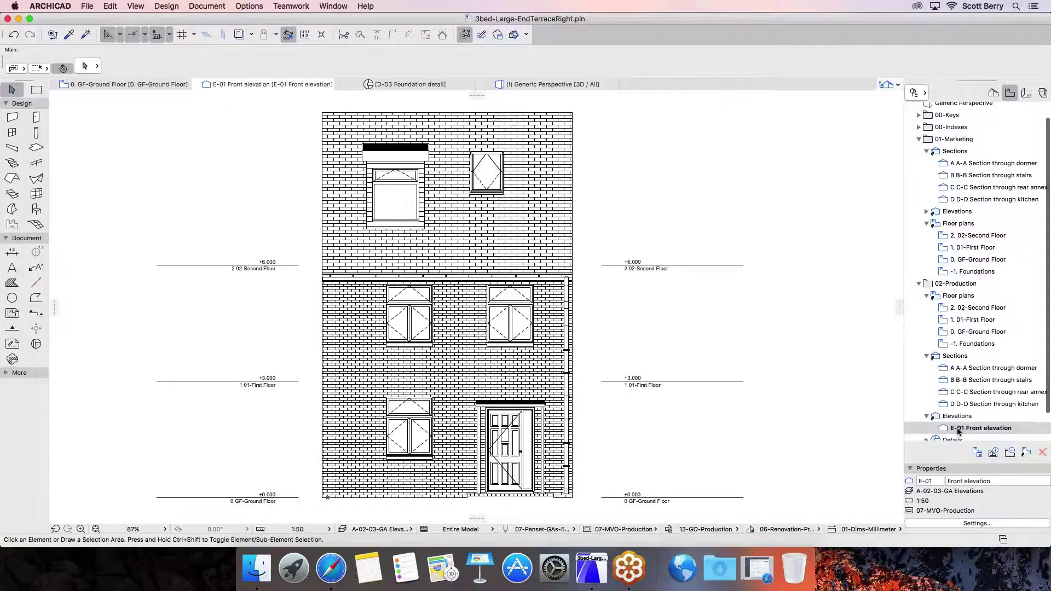
pyautogui.scroll(-3, 958, 431)
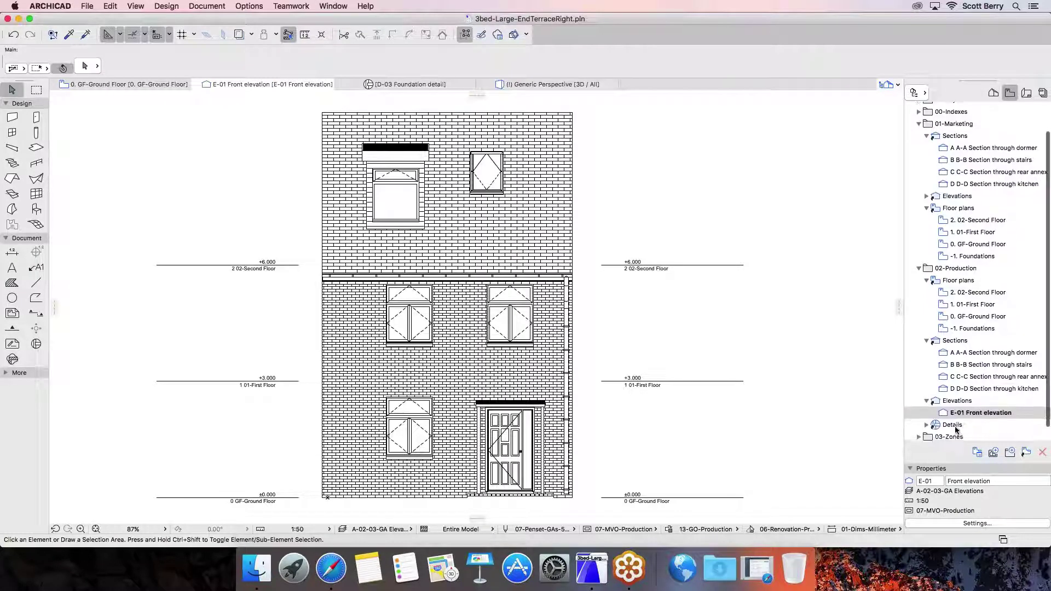
pyautogui.scroll(-1, 939, 425)
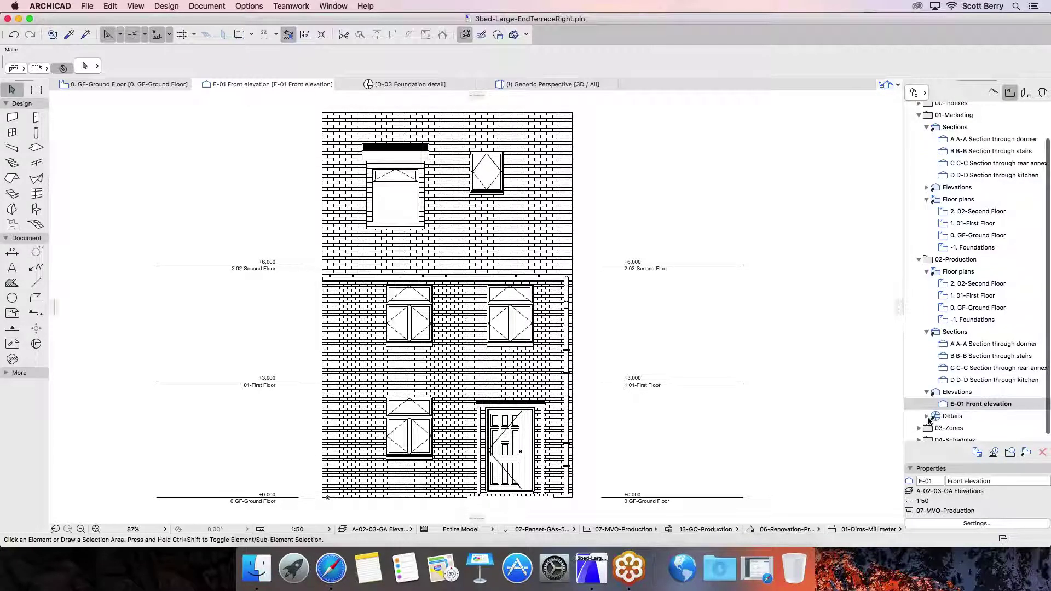
pyautogui.click(926, 416)
pyautogui.scroll(-4, 976, 409)
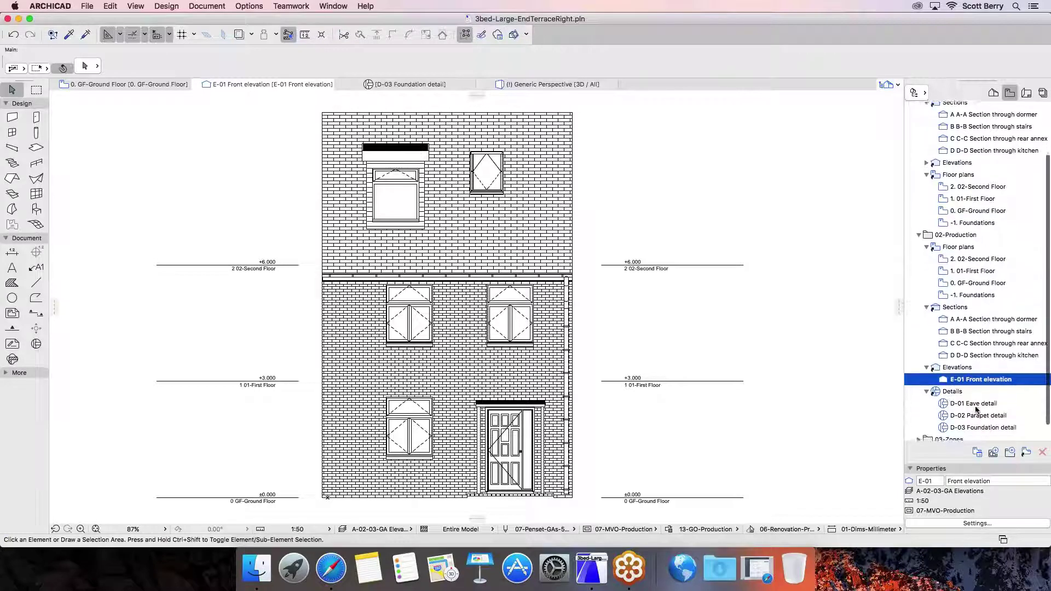
# Open the D-01 Eave detail and locate its marker on the source view
pyautogui.doubleClick(975, 407)
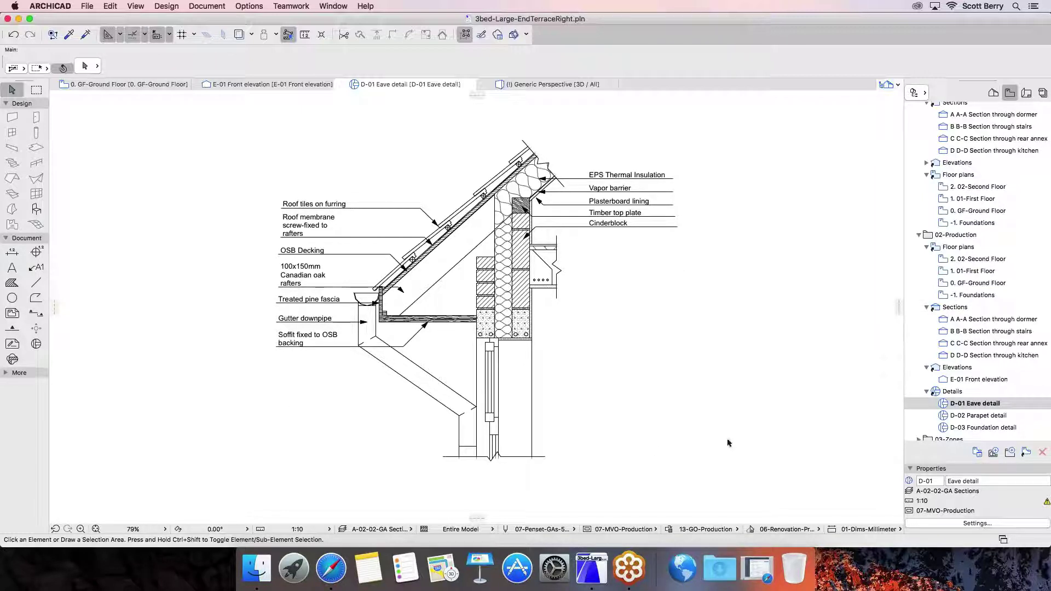
pyautogui.rightClick(966, 404)
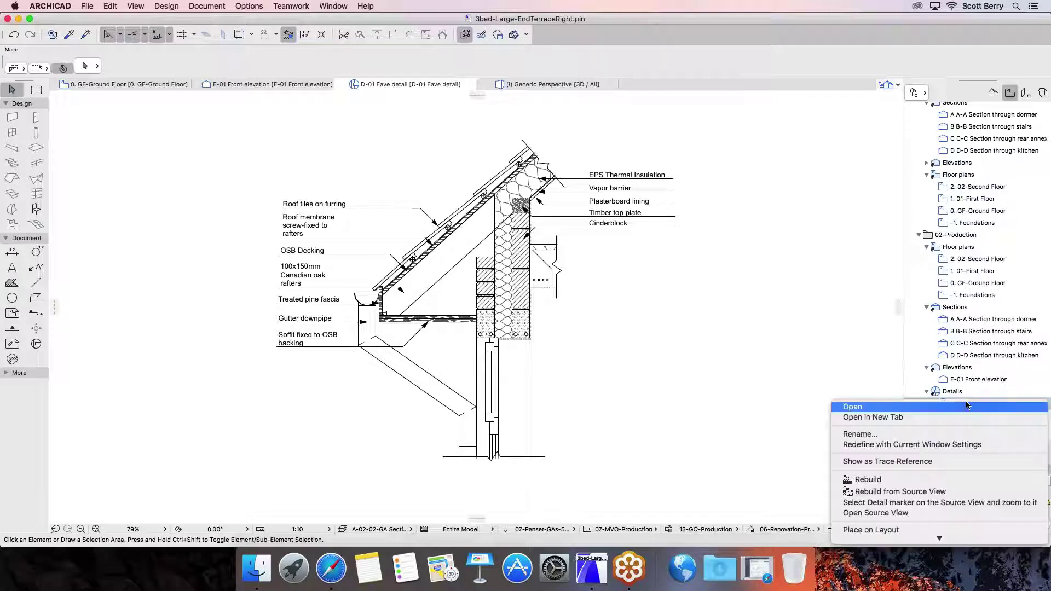
pyautogui.click(917, 502)
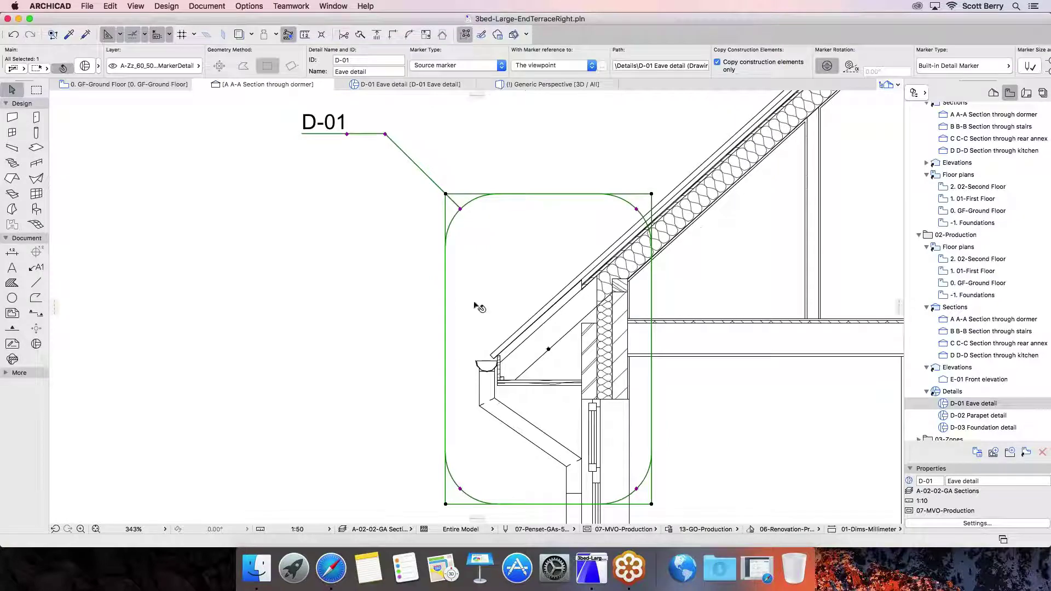
# Show the A-A dormer section as a trace reference behind the D-01 Eave detail
pyautogui.click(405, 87)
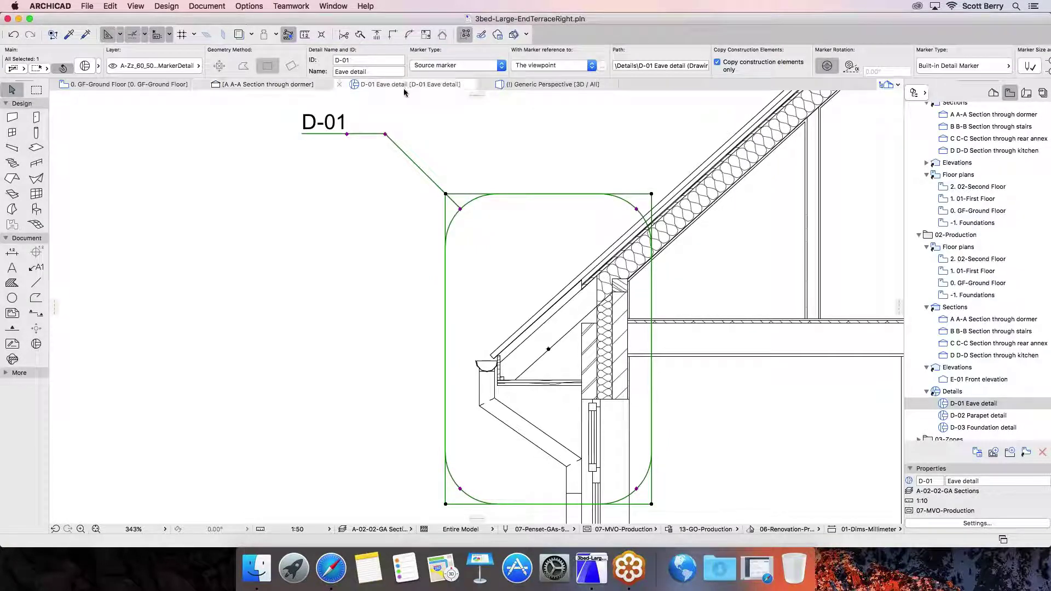
pyautogui.rightClick(249, 86)
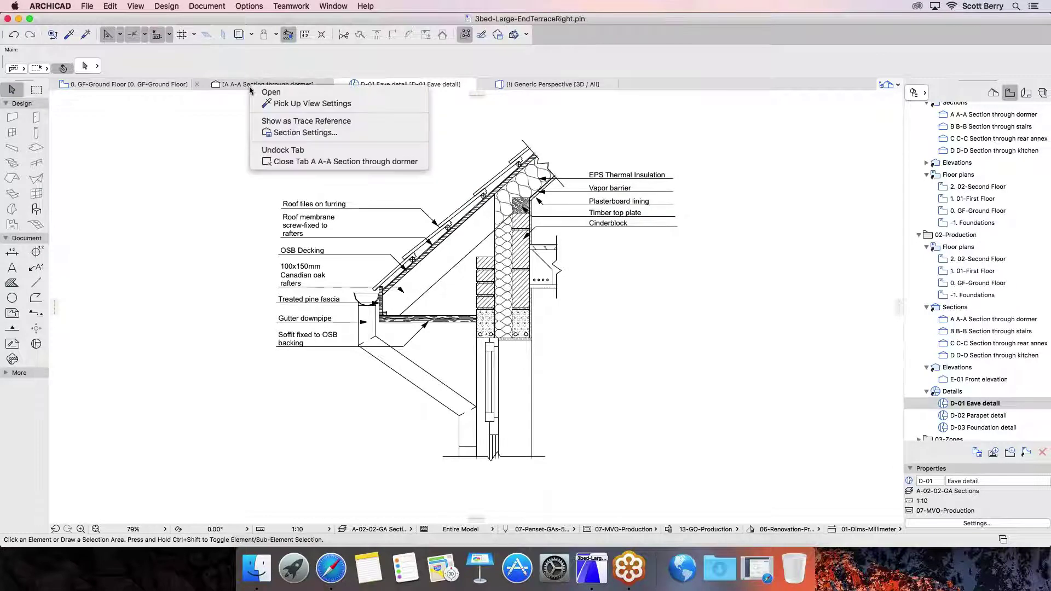
pyautogui.click(306, 123)
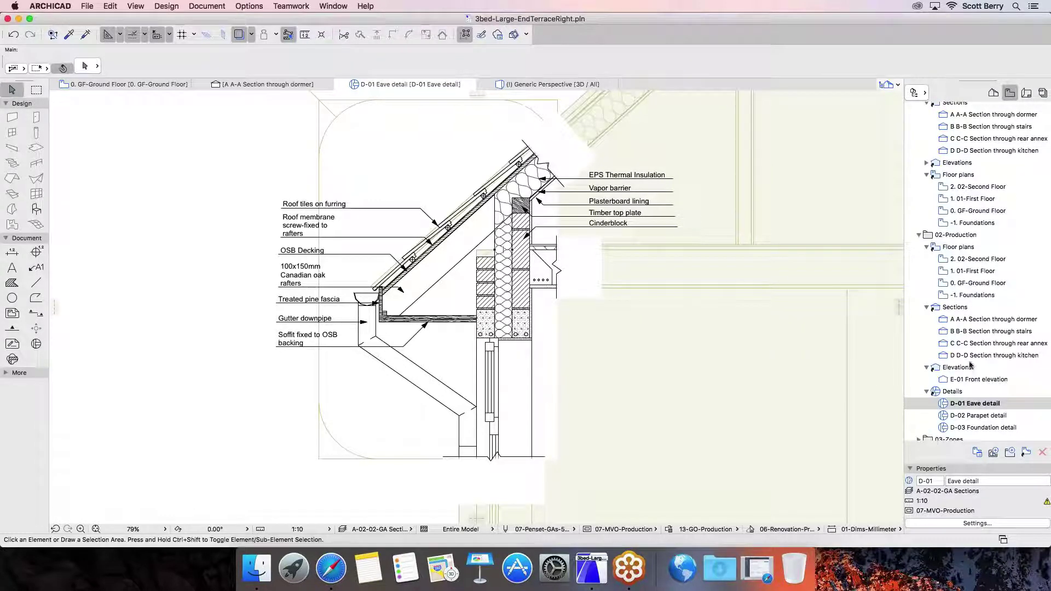
pyautogui.scroll(3, 969, 368)
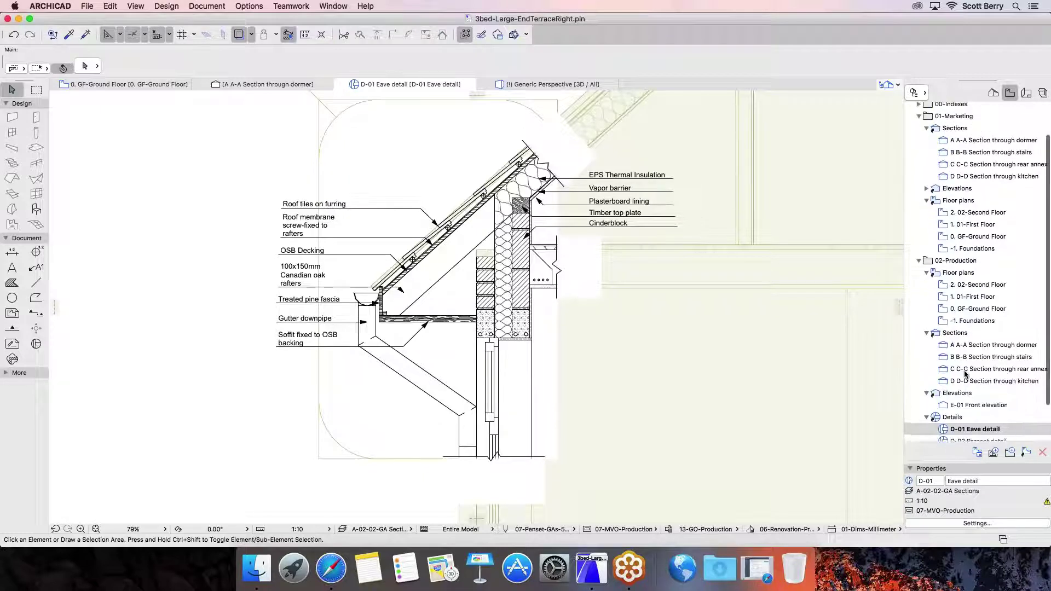
pyautogui.scroll(2, 966, 374)
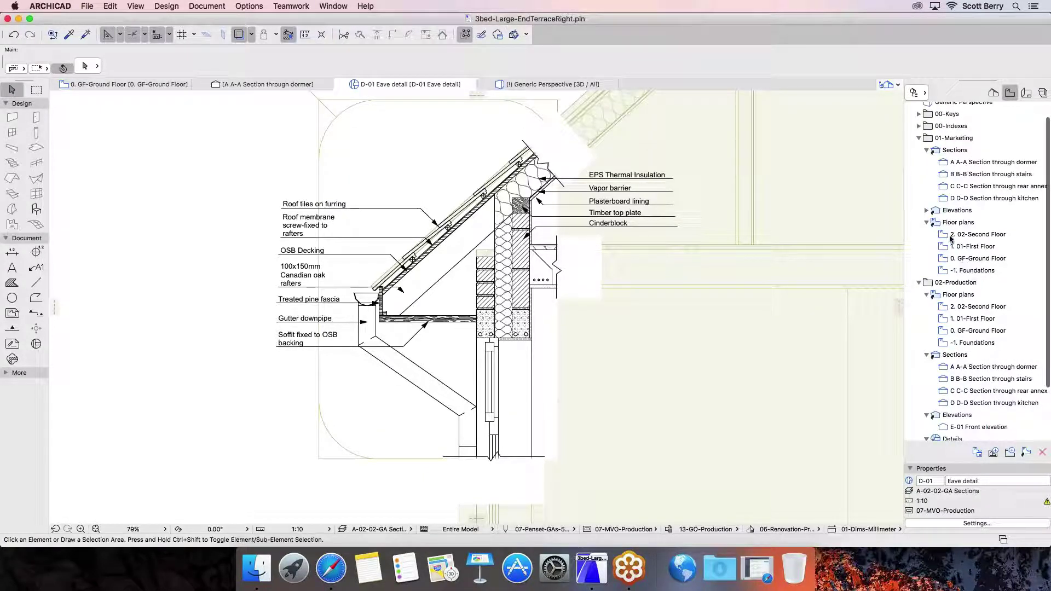
pyautogui.scroll(2, 952, 238)
pyautogui.click(926, 228)
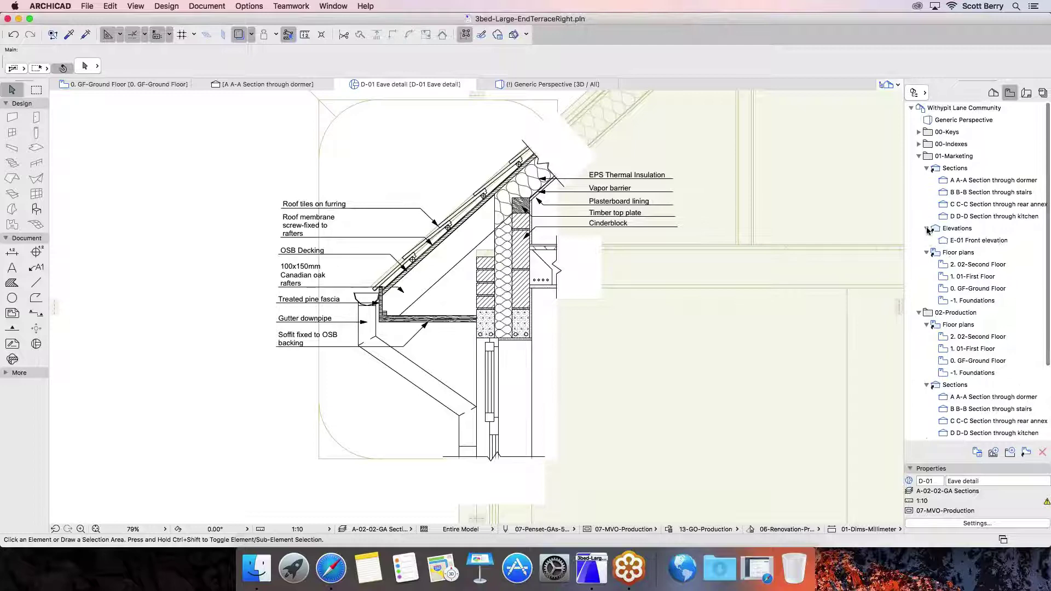
# Open E-01 Front elevation, jump to its ground-floor marker, and eyedropper its settings
pyautogui.doubleClick(963, 240)
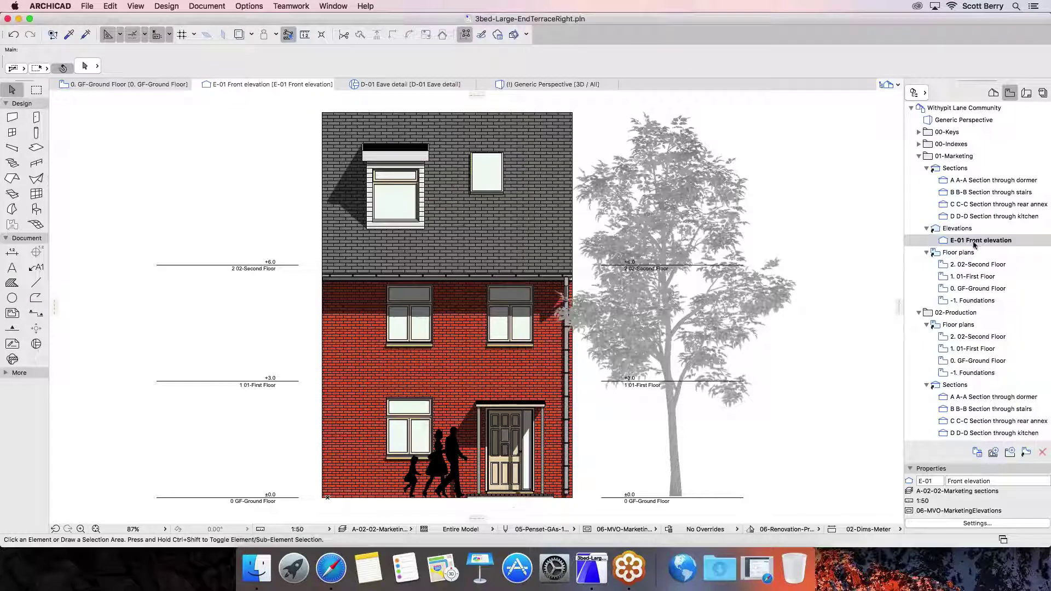
pyautogui.rightClick(975, 241)
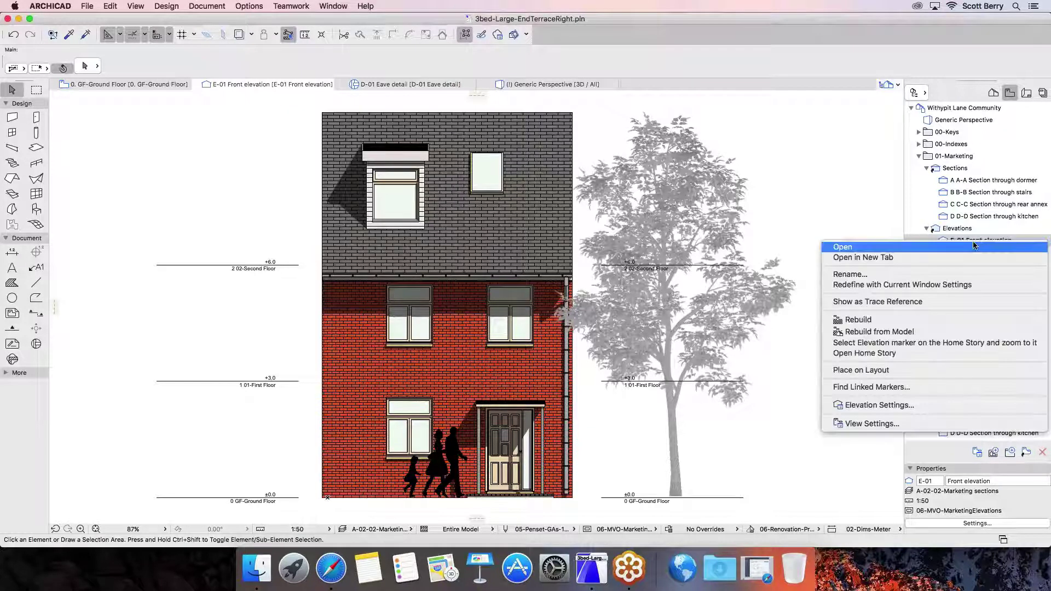
pyautogui.click(968, 344)
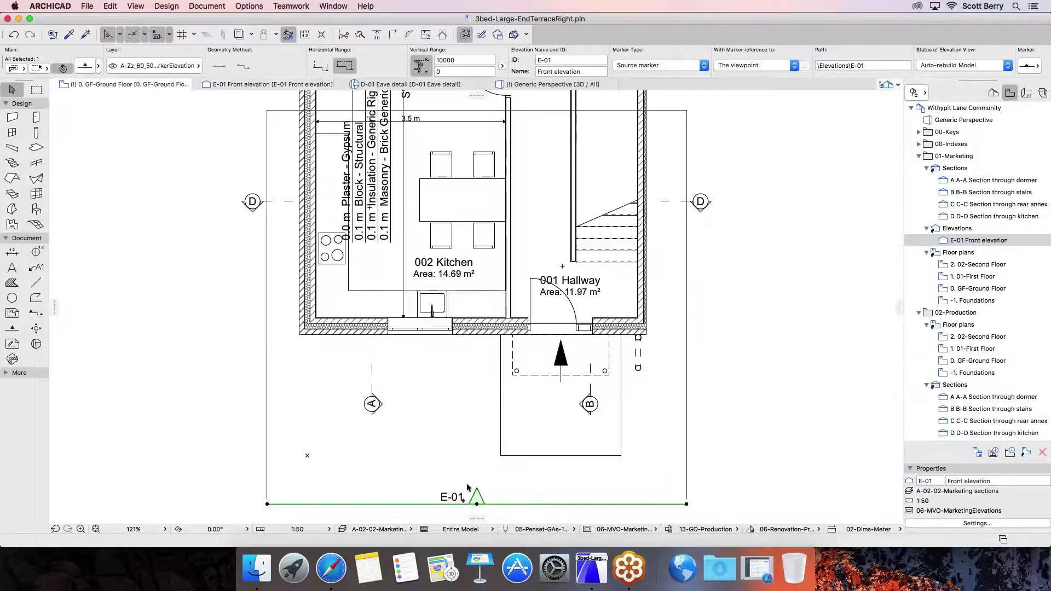
pyautogui.click(69, 37)
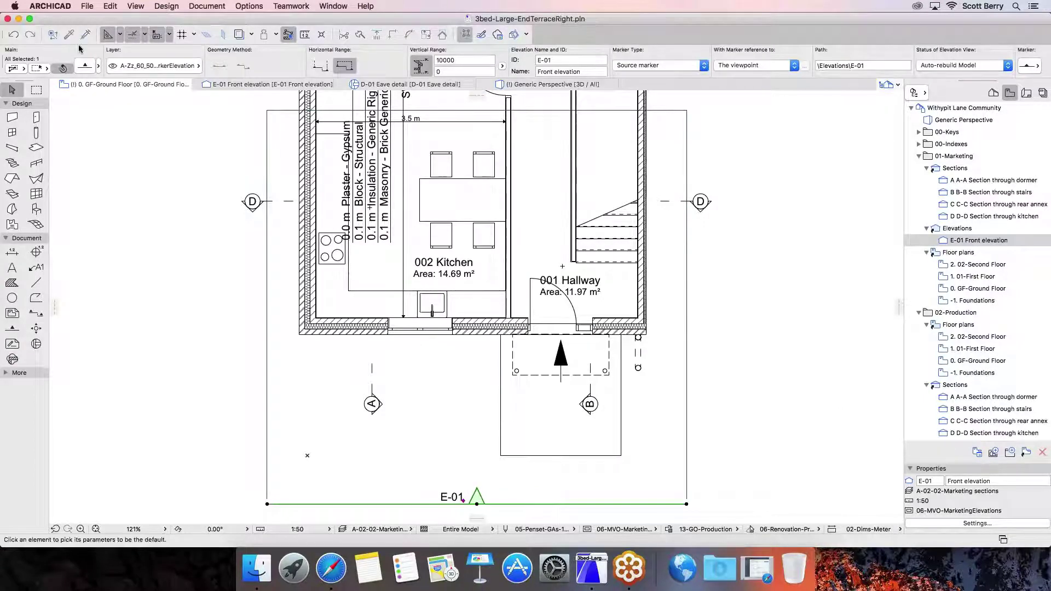
pyautogui.click(544, 499)
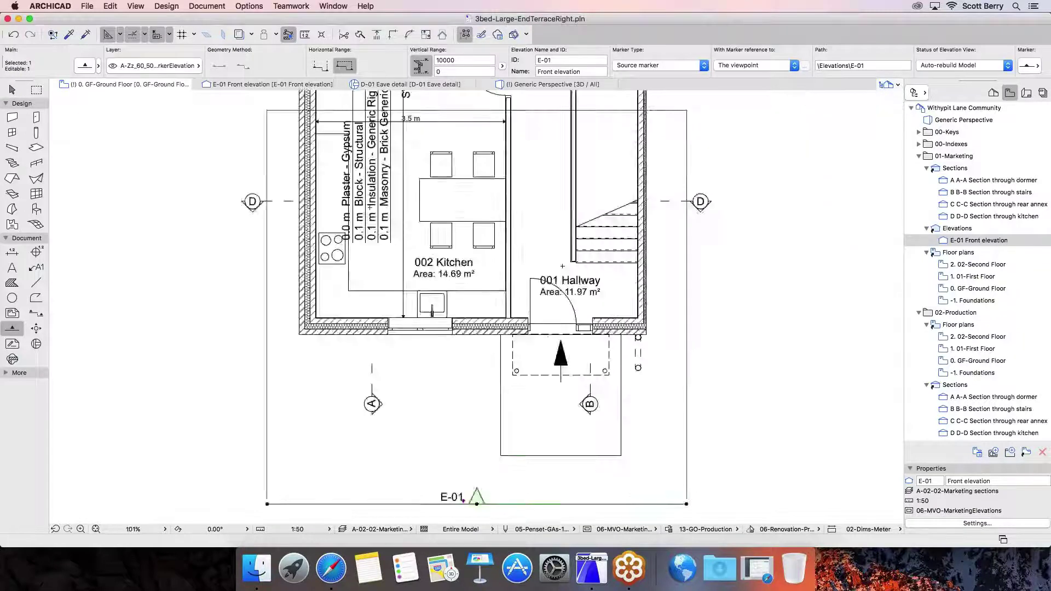
pyautogui.scroll(-5, 538, 435)
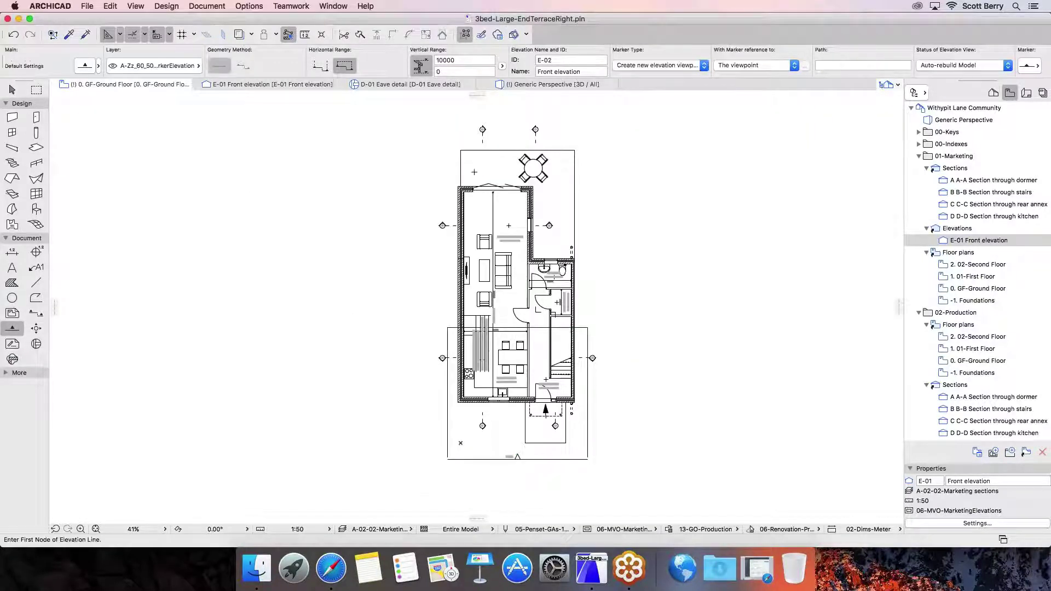
# Draw a new E-02 elevation line across the rear of the house, set its depth, and open it
pyautogui.click(438, 126)
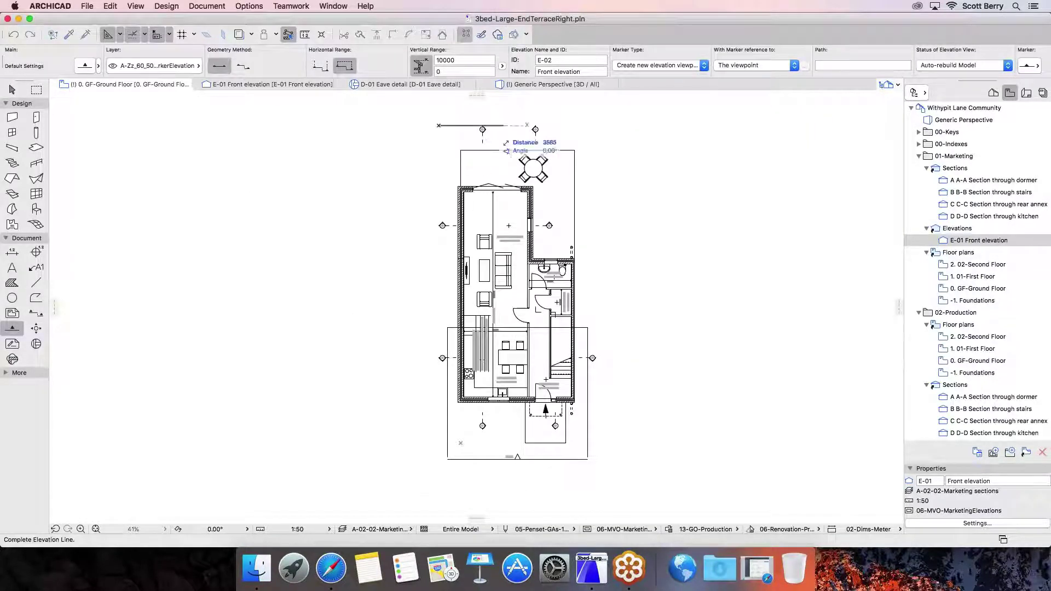
pyautogui.click(604, 125)
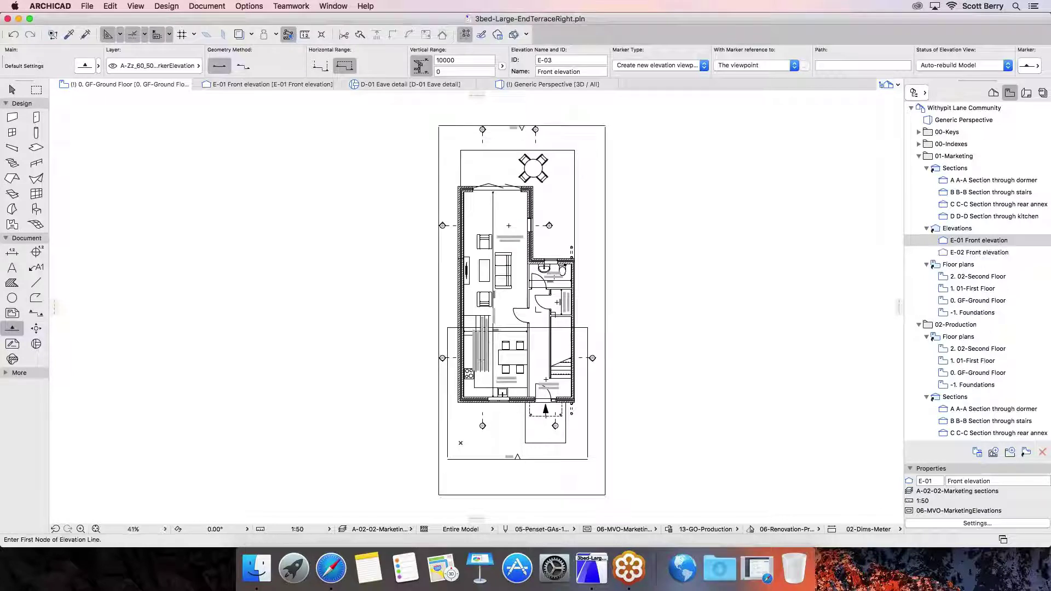
pyautogui.click(513, 495)
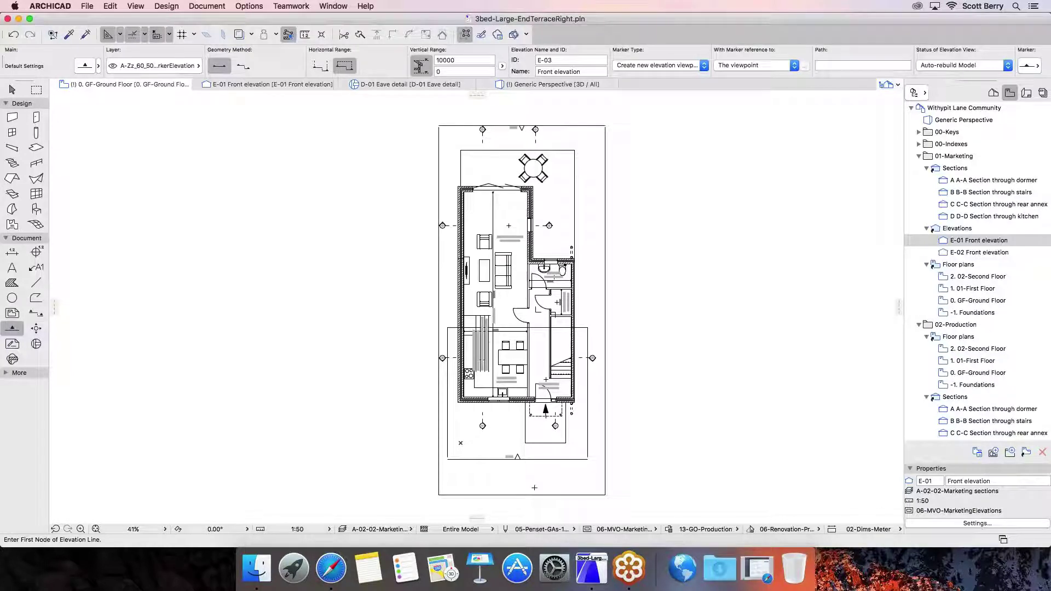
pyautogui.doubleClick(996, 254)
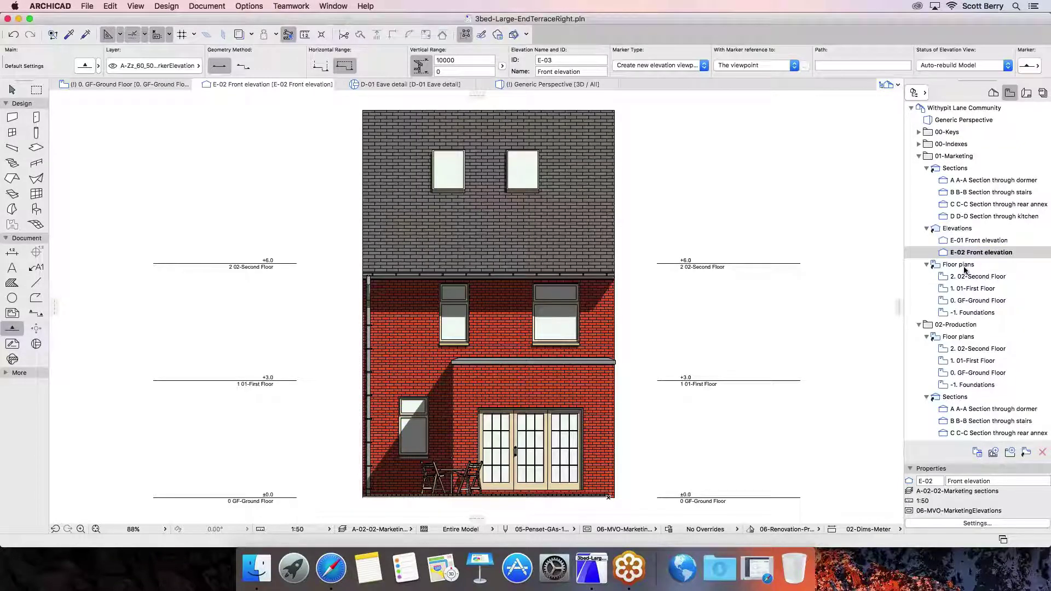
# Rename the new elevation to 'Rear elevation'
pyautogui.click(956, 481)
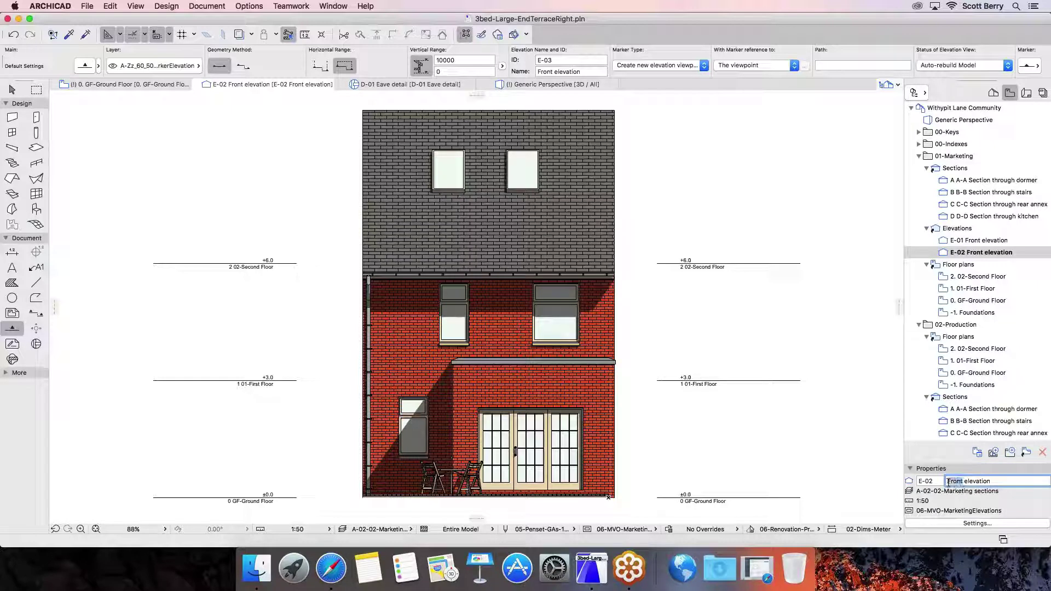
pyautogui.doubleClick(954, 481)
pyautogui.write('Rear')
pyautogui.press('Return')
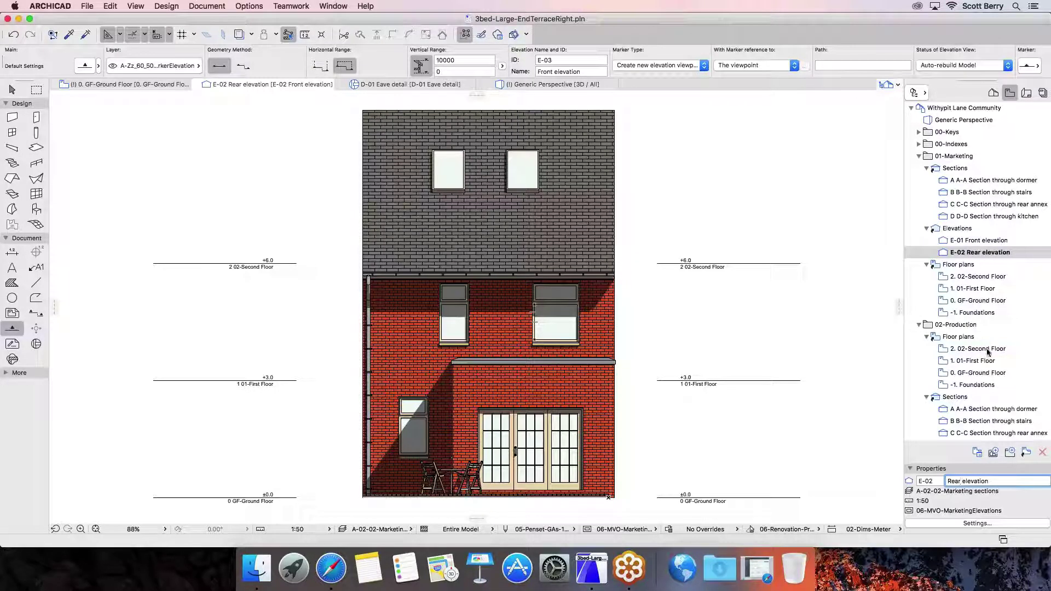
# Open the production E-02 Front elevation, then return to the Generic Perspective view
pyautogui.scroll(-3, 991, 351)
pyautogui.scroll(-5, 988, 352)
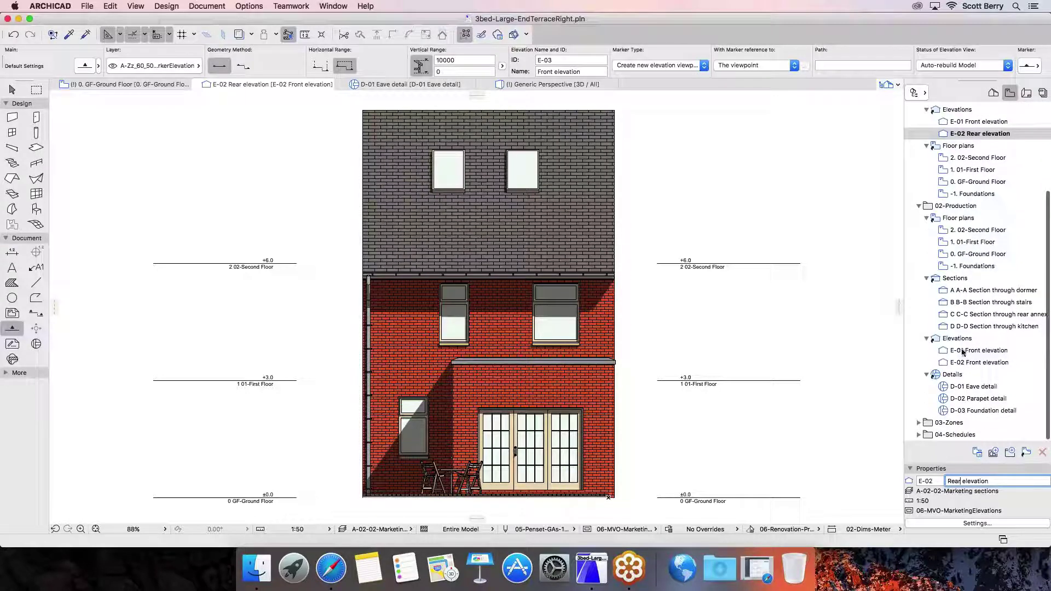
pyautogui.doubleClick(974, 362)
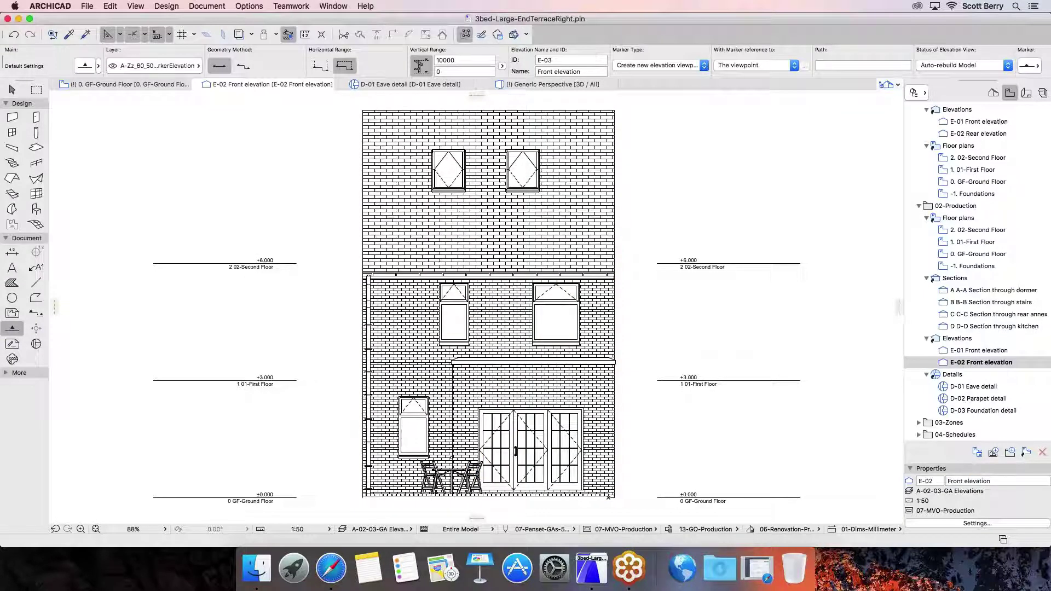
pyautogui.click(523, 85)
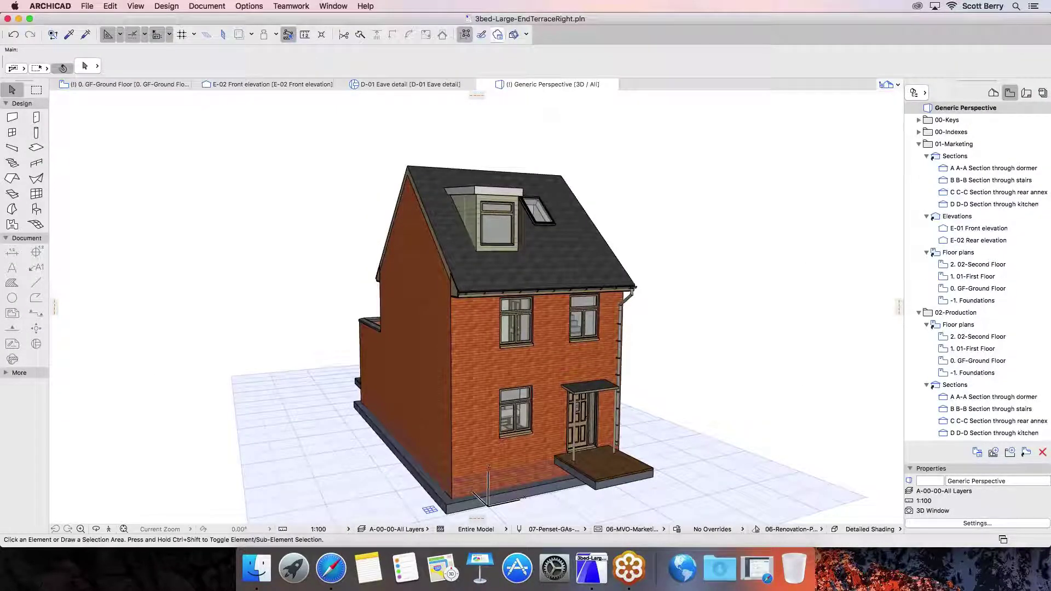
# Cut the 3D house open, orbit and fit it, then show the Project Map
pyautogui.click(511, 36)
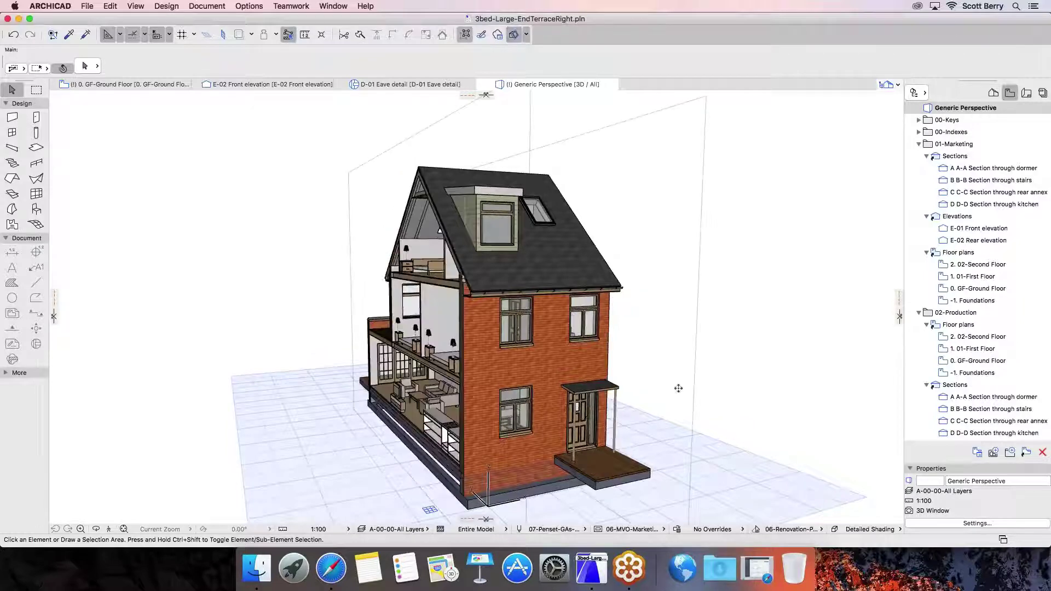
pyautogui.click(98, 531)
pyautogui.moveTo(330, 382); pyautogui.dragTo(648, 395)
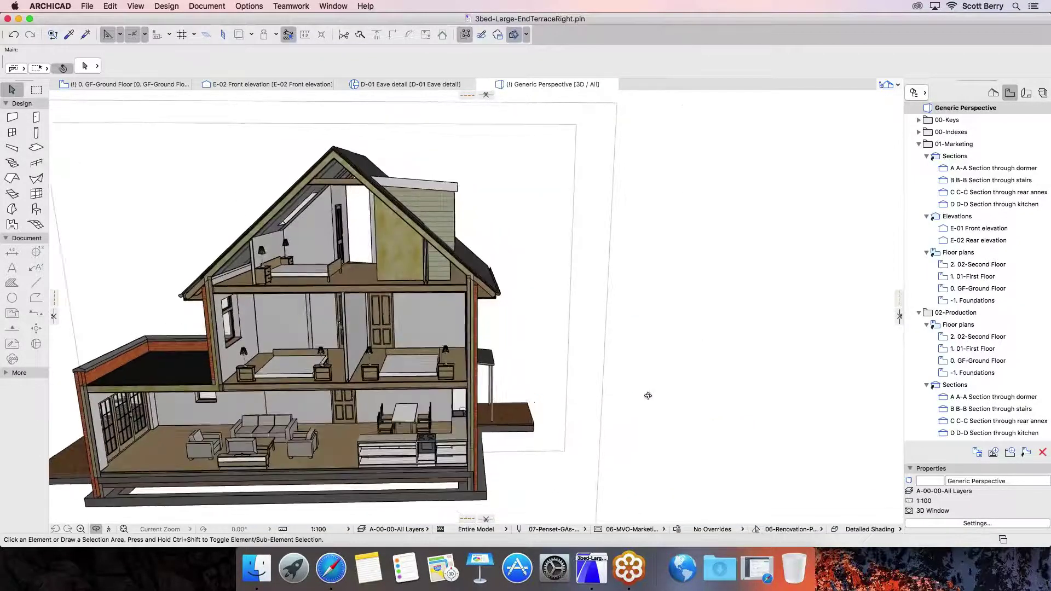
pyautogui.click(126, 530)
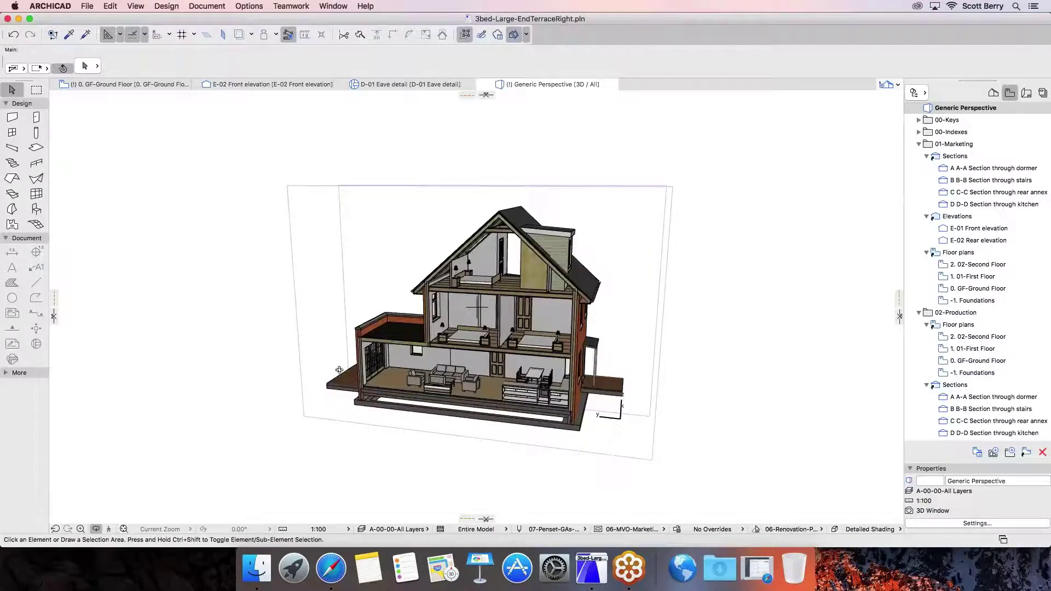
pyautogui.moveTo(340, 369); pyautogui.dragTo(473, 391)
pyautogui.scroll(10, 473, 391)
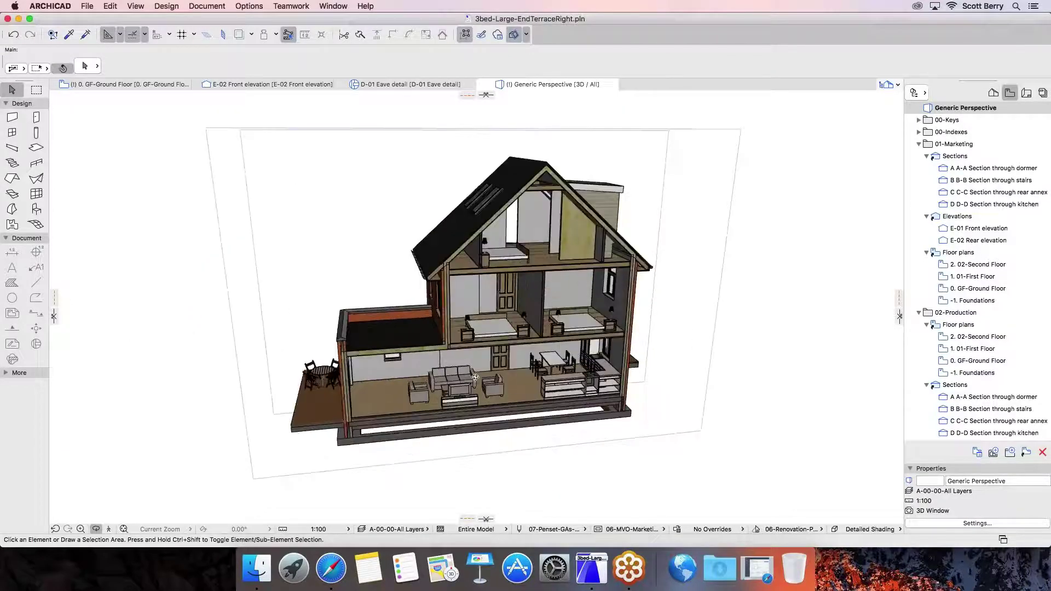
pyautogui.scroll(-4, 475, 379)
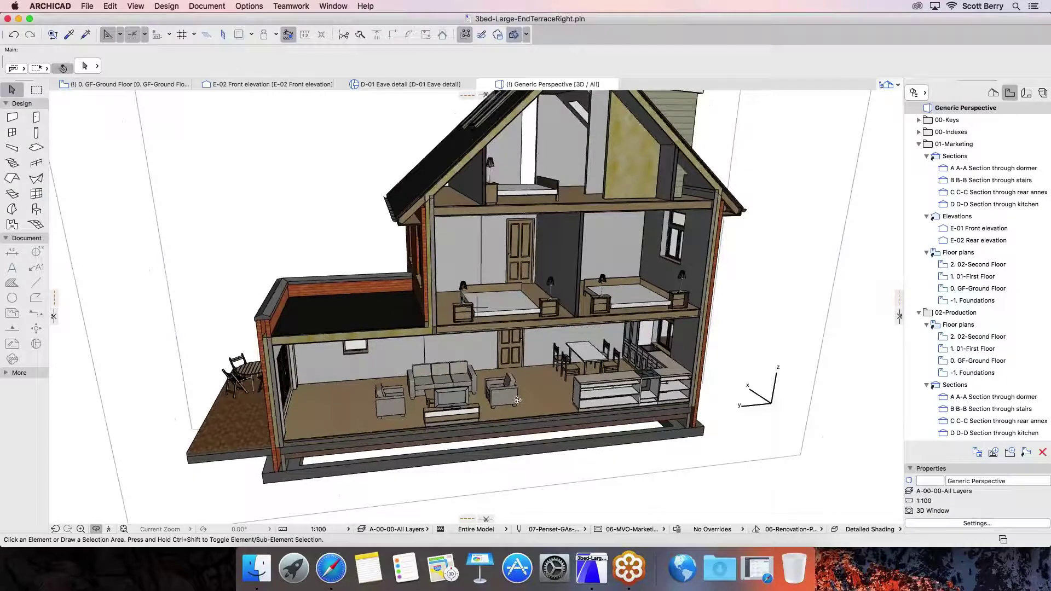
pyautogui.scroll(-5, 974, 246)
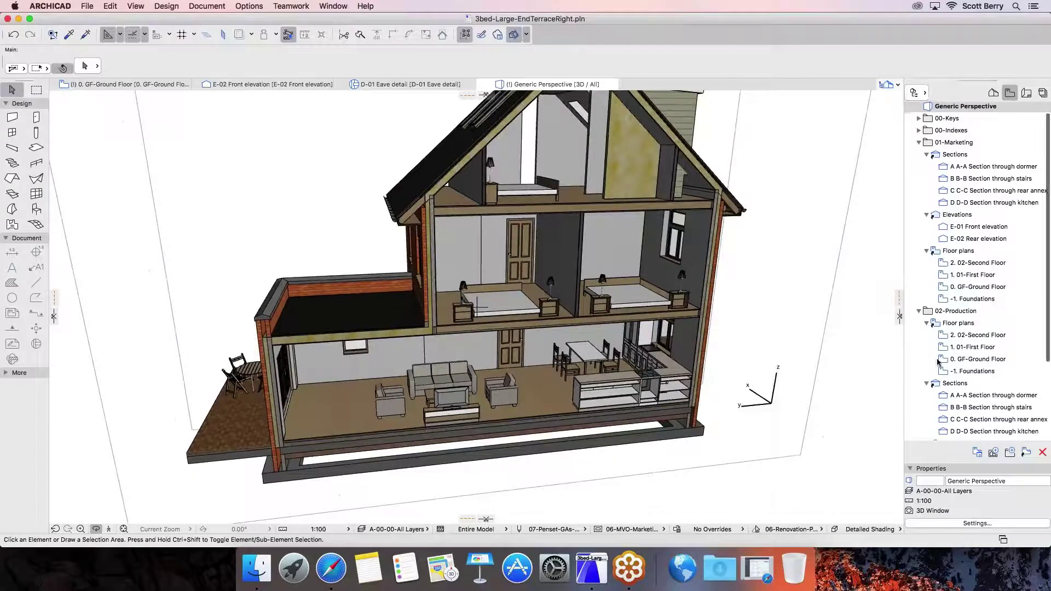
pyautogui.click(993, 92)
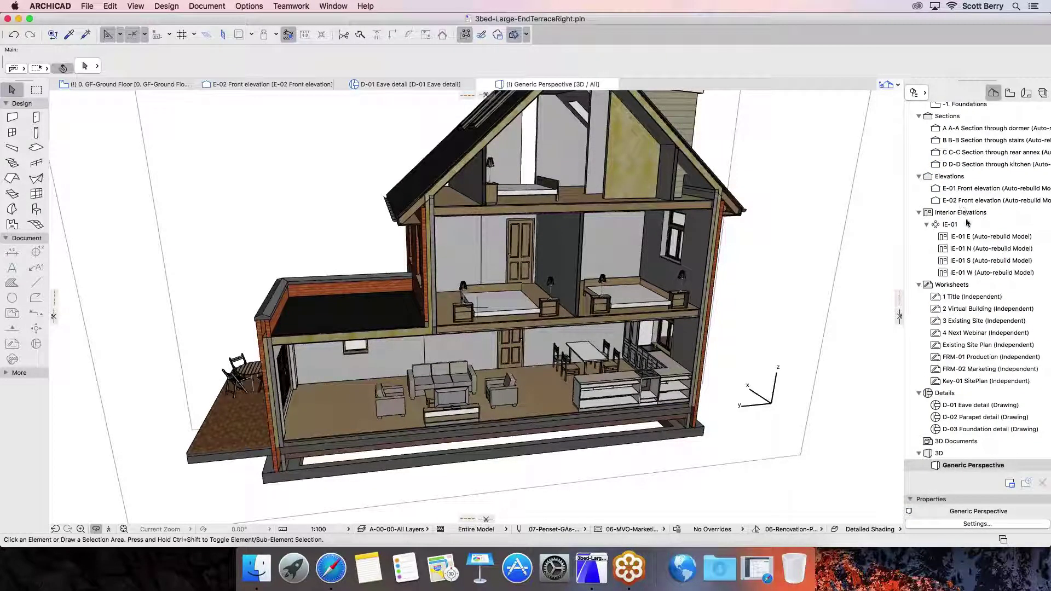
# Create a 3D document with ID 3D-01 and name Perspective from the current 3D view
pyautogui.rightClick(959, 443)
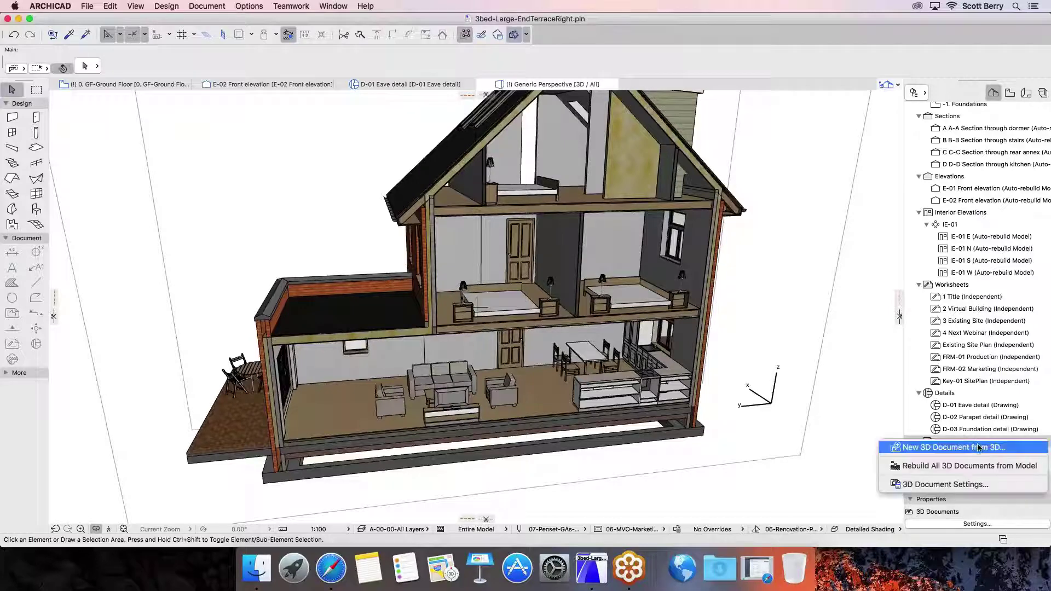
pyautogui.click(947, 447)
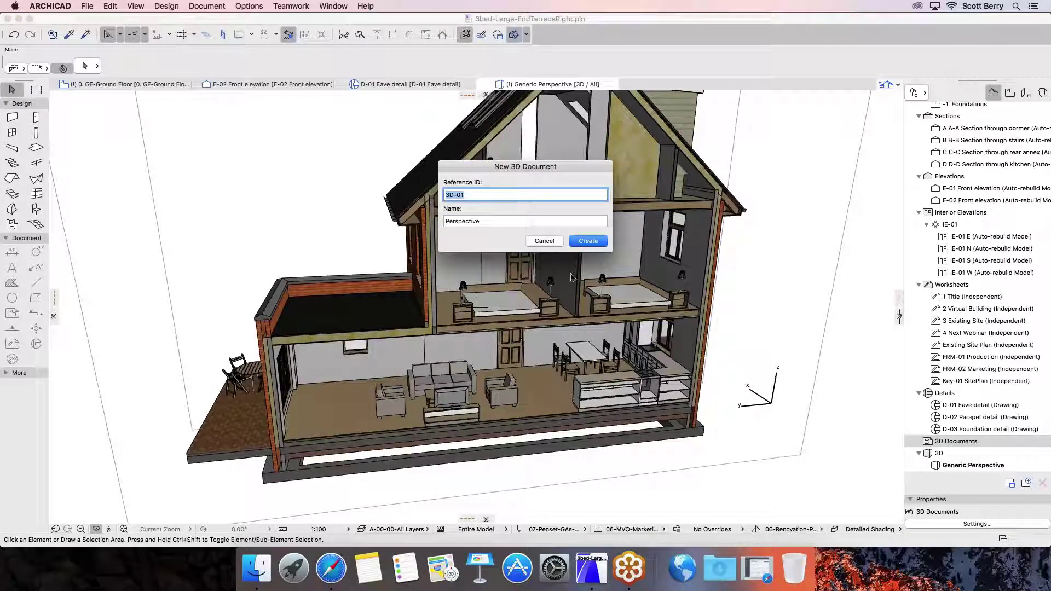
pyautogui.click(588, 241)
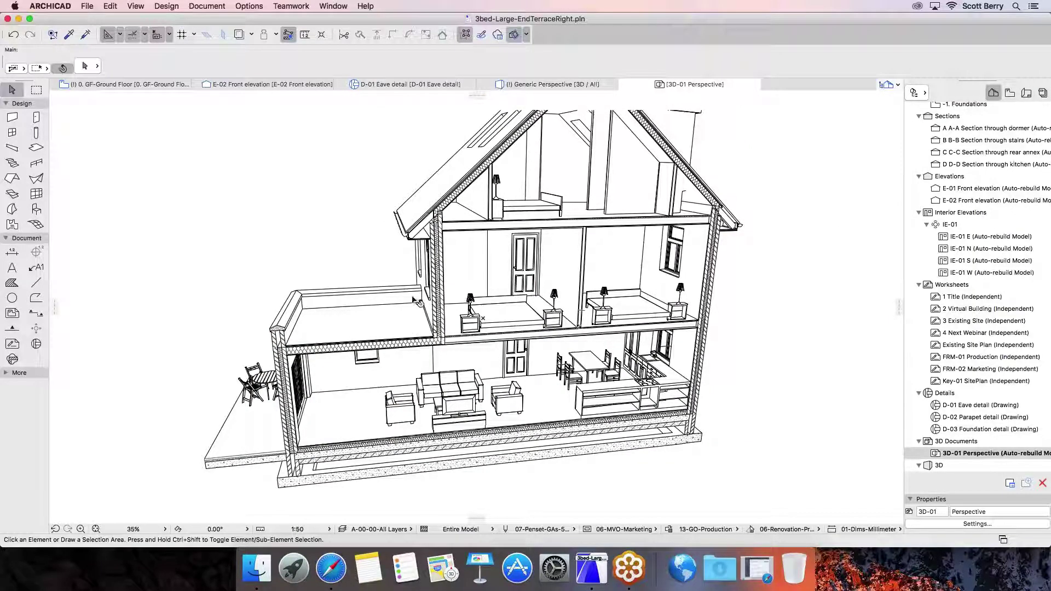
pyautogui.moveTo(485, 291)
# Set the Label tool's default to Skin List Label 21
pyautogui.click(36, 268)
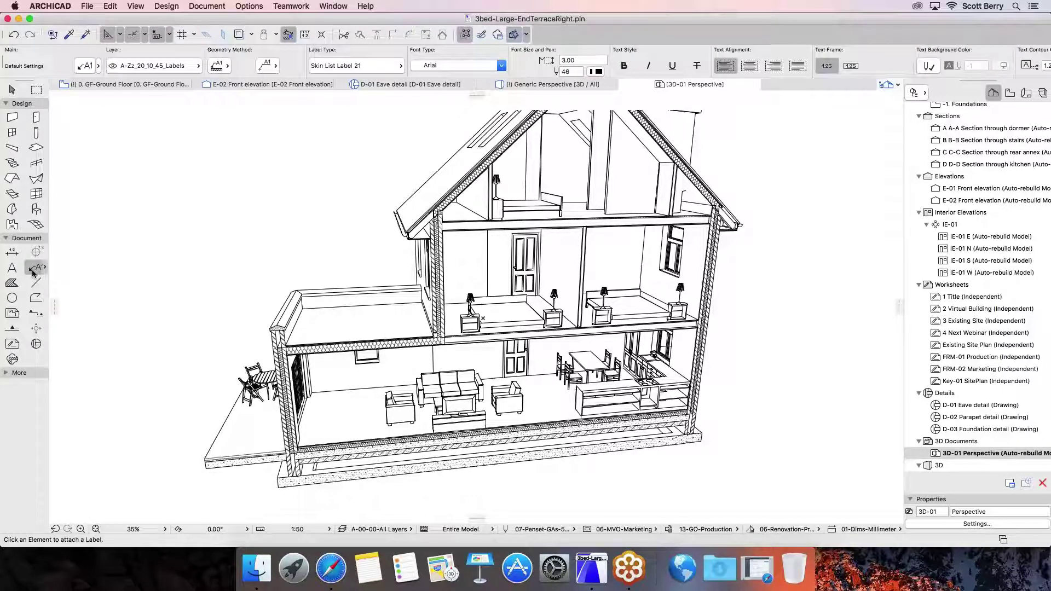
pyautogui.doubleClick(34, 272)
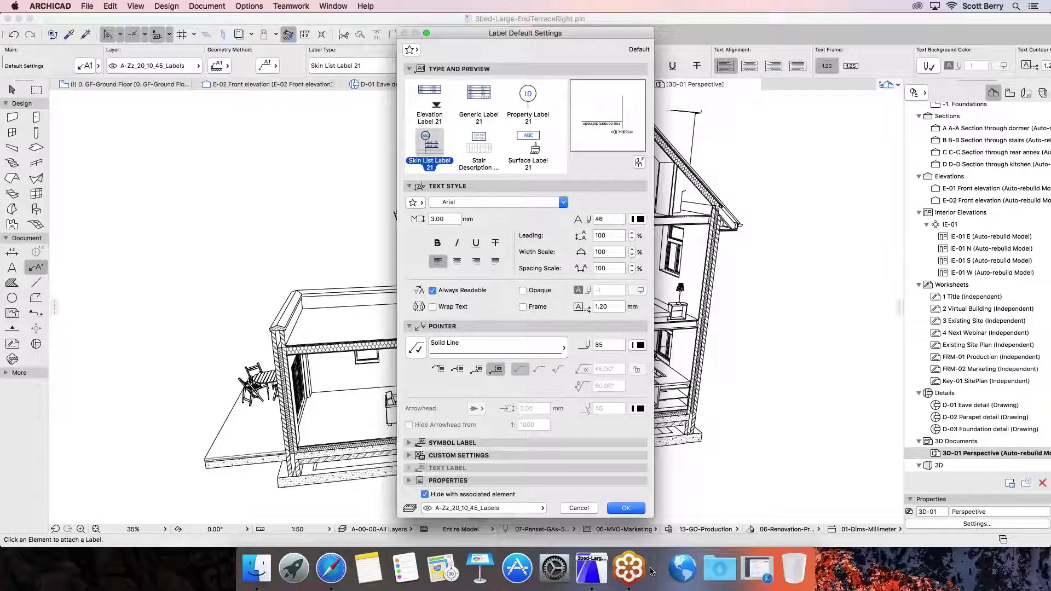
pyautogui.click(627, 508)
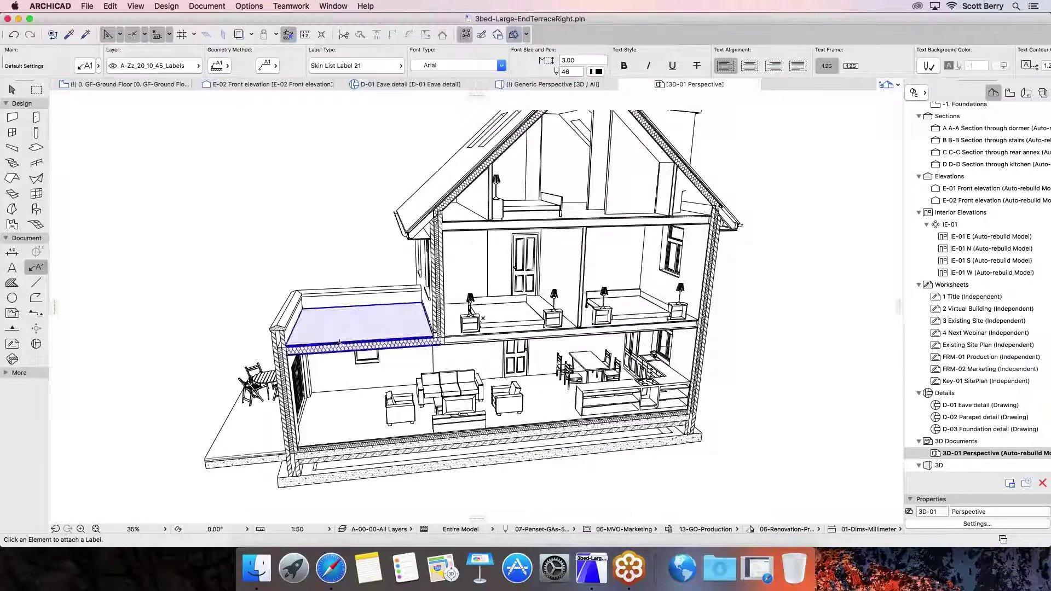
# Place skin-list labels on the flat roof slab and the gable wall
pyautogui.click(340, 317)
pyautogui.scroll(5, 339, 316)
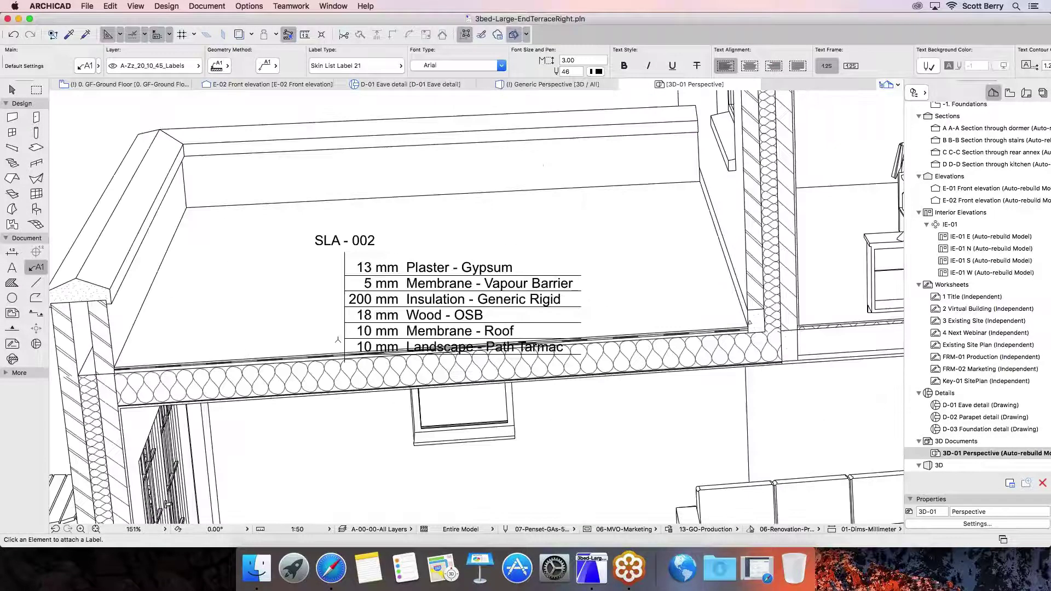
pyautogui.moveTo(481, 323)
pyautogui.scroll(-5, 641, 343)
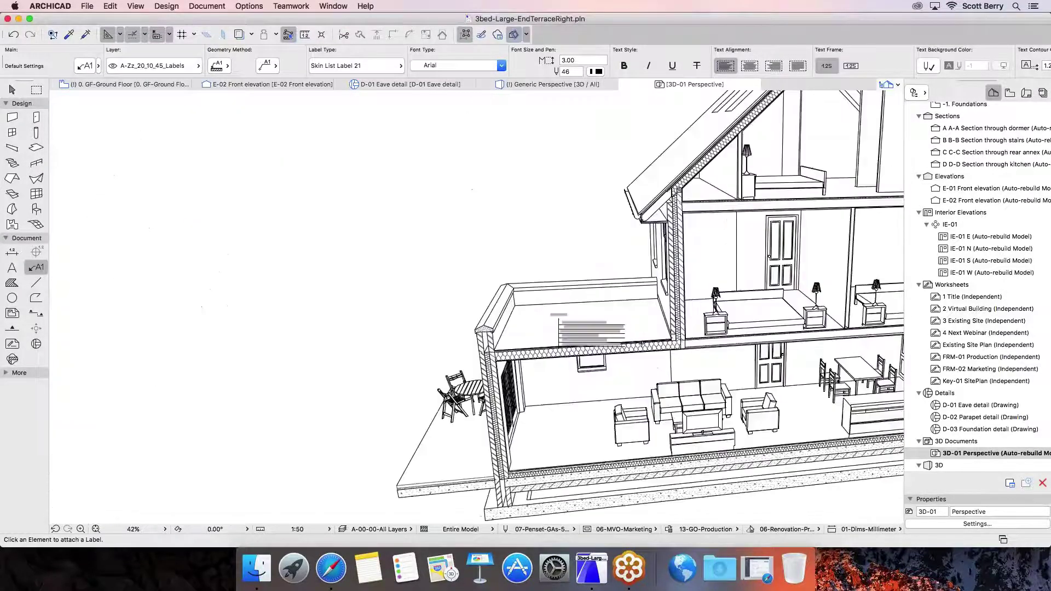
pyautogui.click(677, 257)
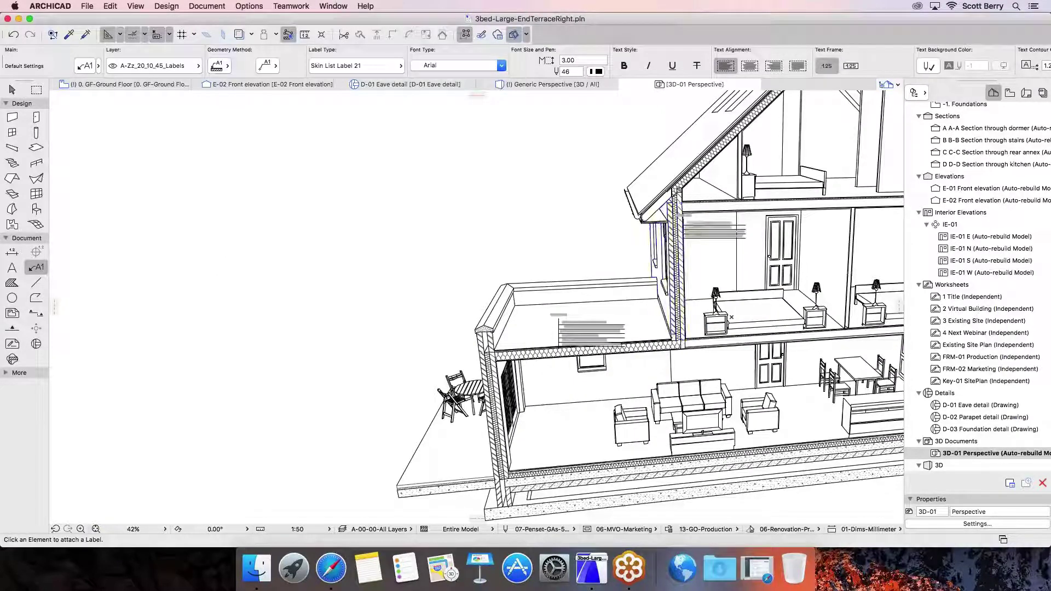
pyautogui.scroll(10, 686, 173)
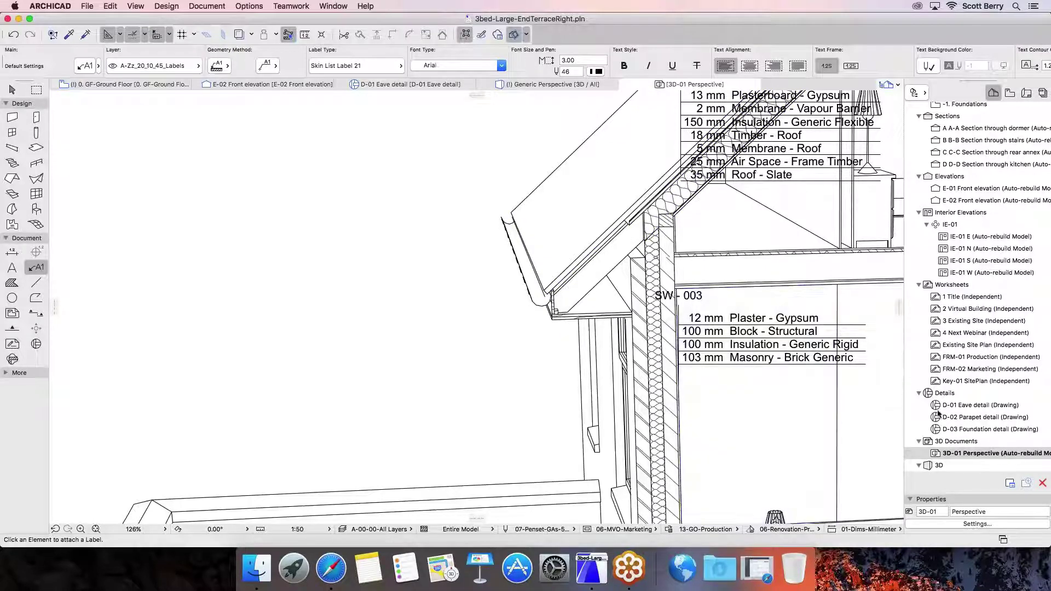
# Open the 01 Door Schedule from the View Map's 04-Schedules folder, fitted to window width
pyautogui.scroll(-10, 968, 384)
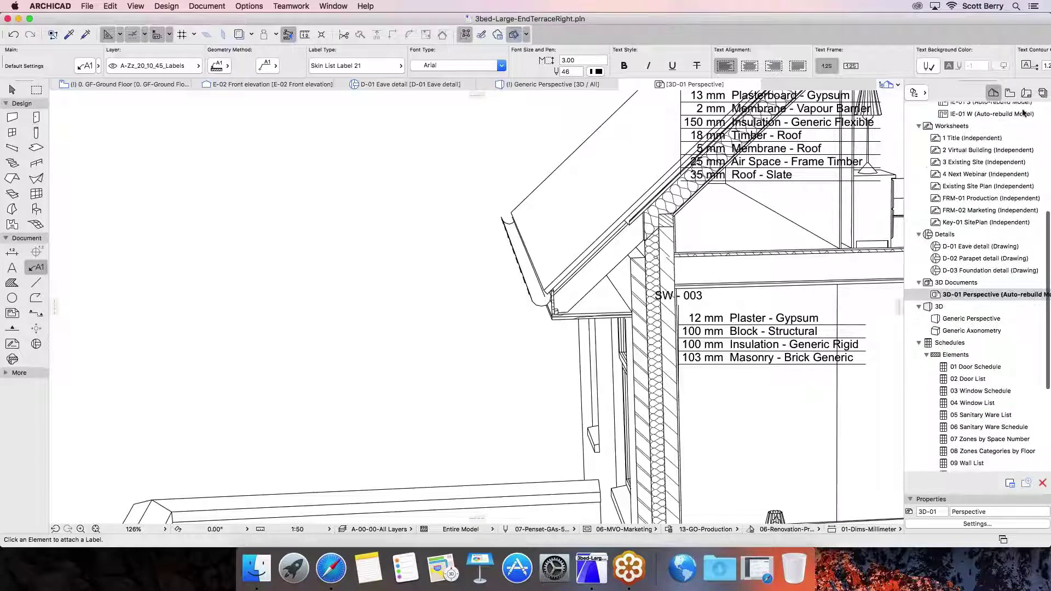
pyautogui.click(1010, 92)
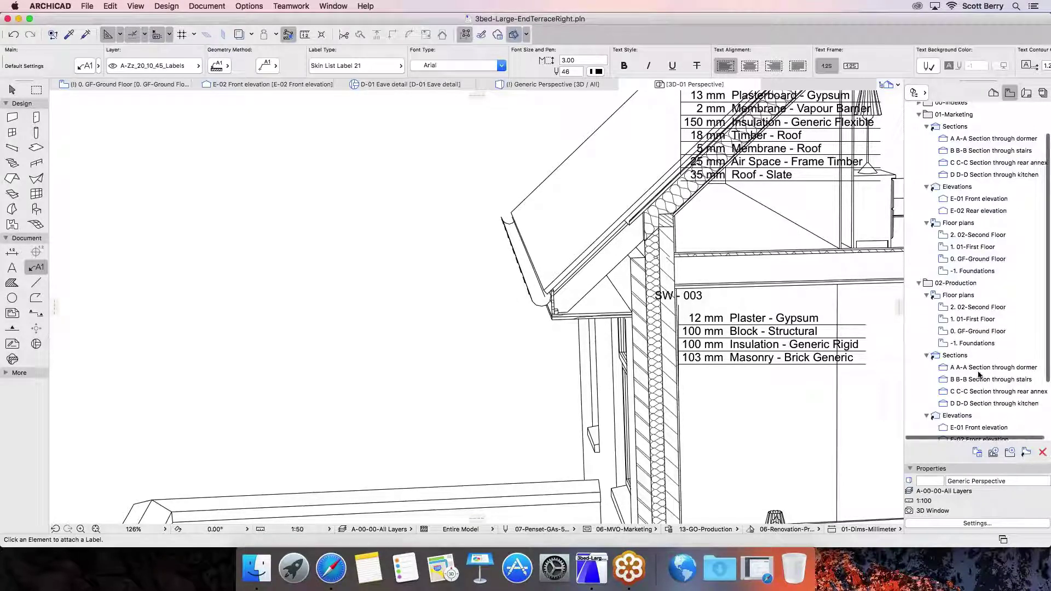
pyautogui.scroll(-4, 979, 374)
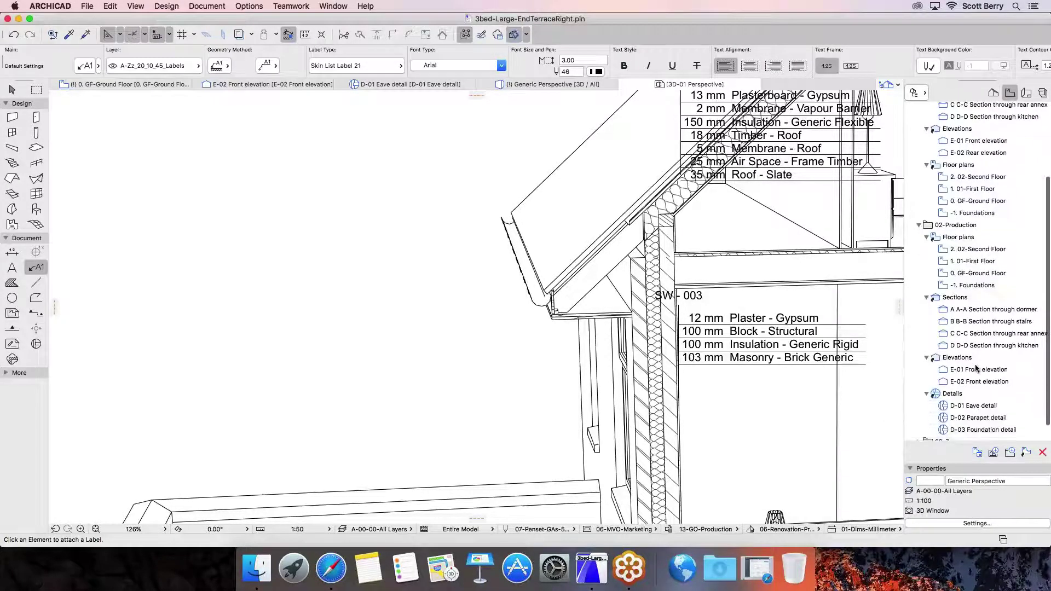
pyautogui.click(976, 369)
pyautogui.scroll(-1, 976, 368)
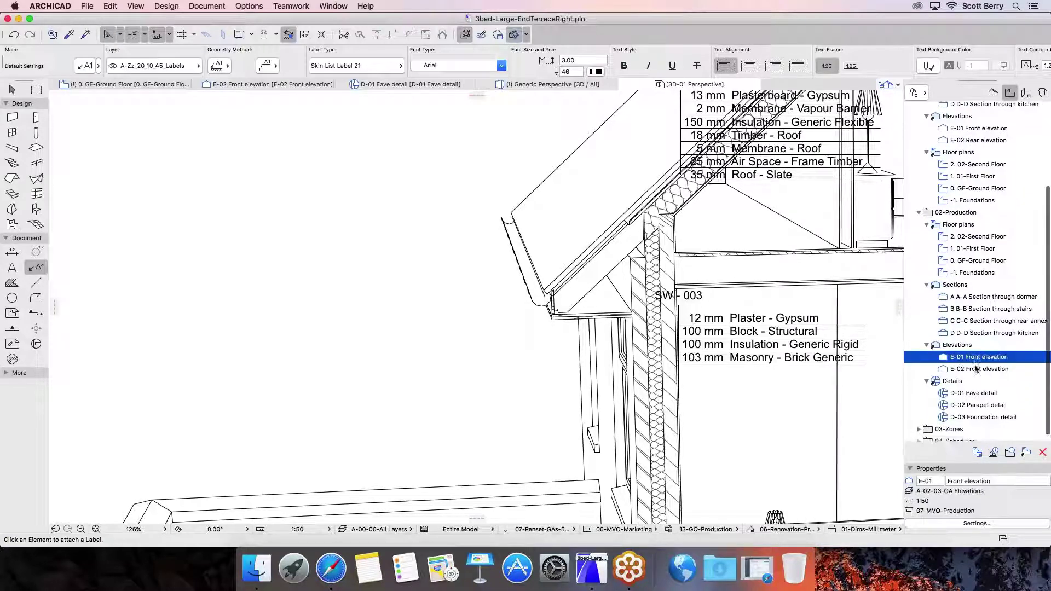
pyautogui.scroll(-1, 950, 410)
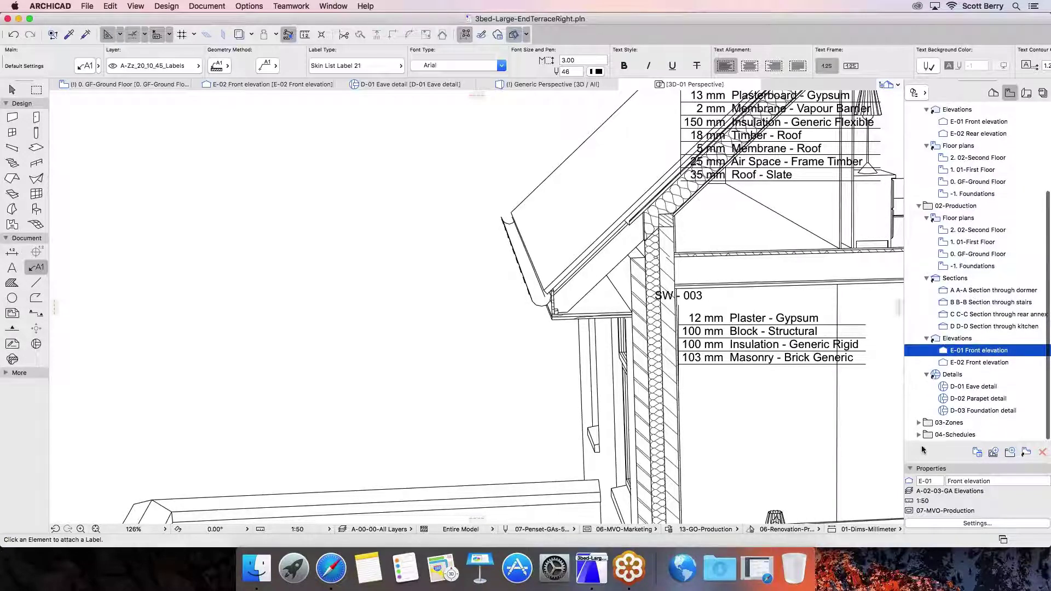
pyautogui.click(918, 435)
pyautogui.scroll(-5, 963, 405)
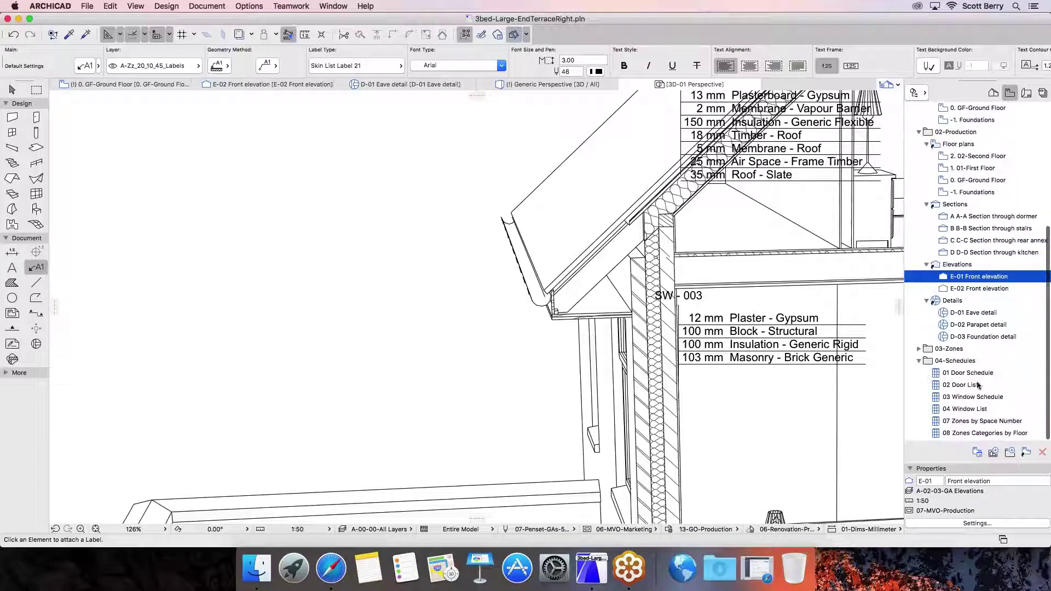
pyautogui.click(982, 376)
pyautogui.doubleClick(983, 376)
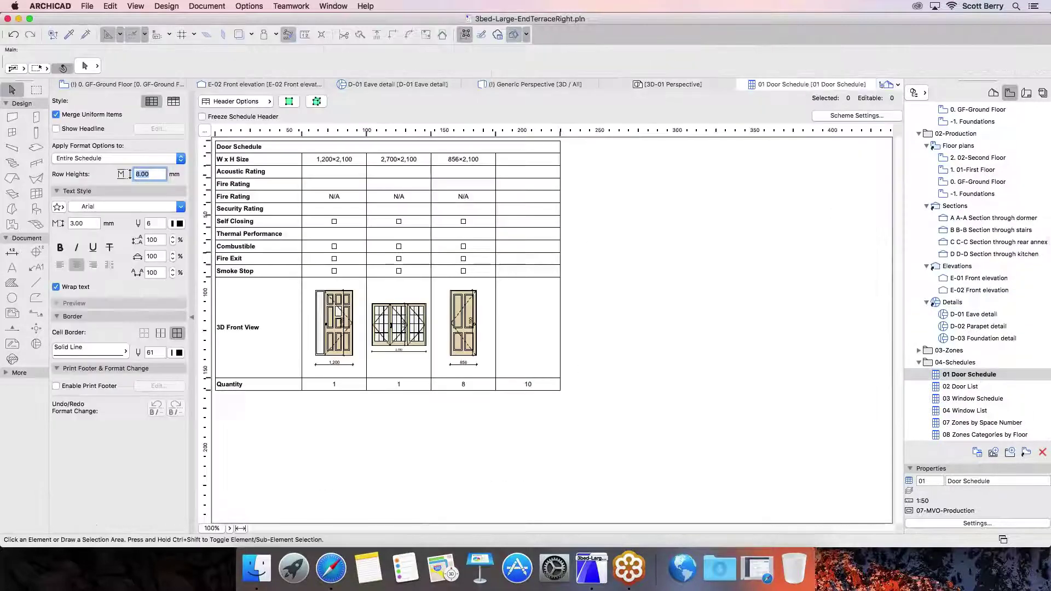
pyautogui.click(241, 528)
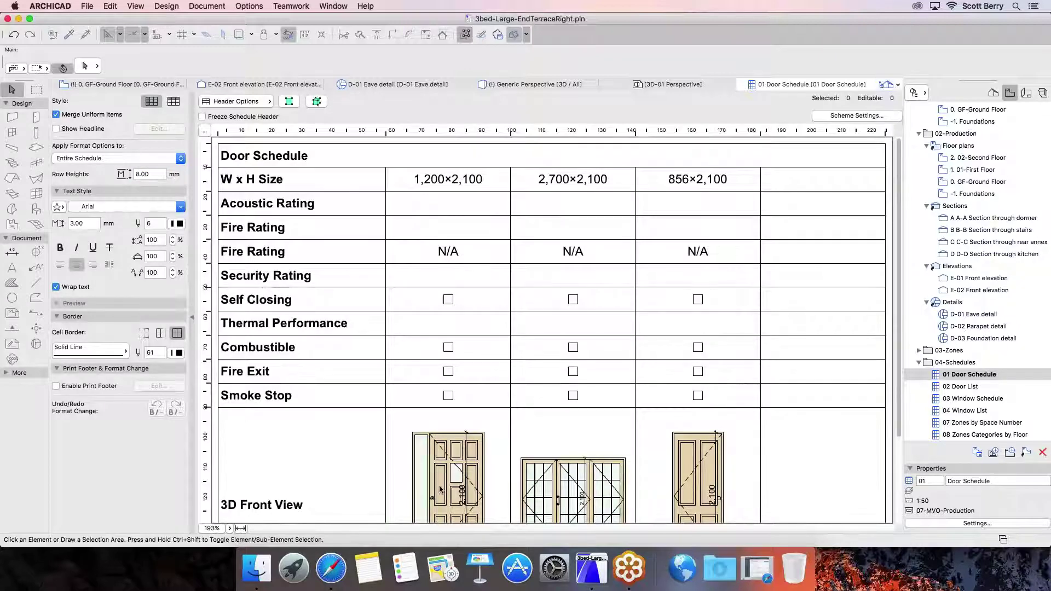
pyautogui.scroll(-5, 446, 284)
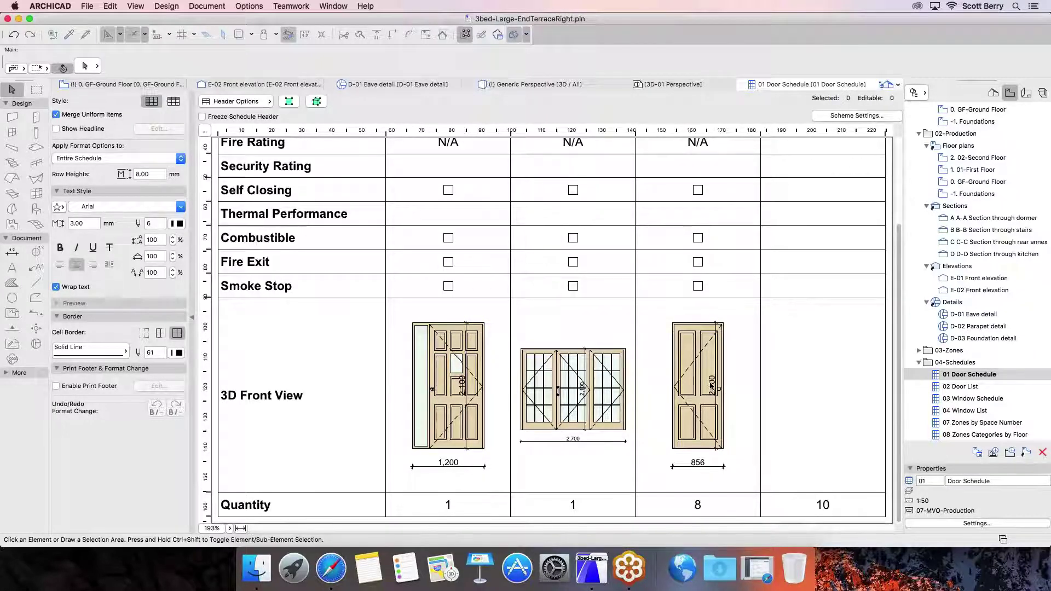
# Select the eight 856×2,100 doors, check them in 3D, and set their Fire Rating to 30
pyautogui.click(693, 370)
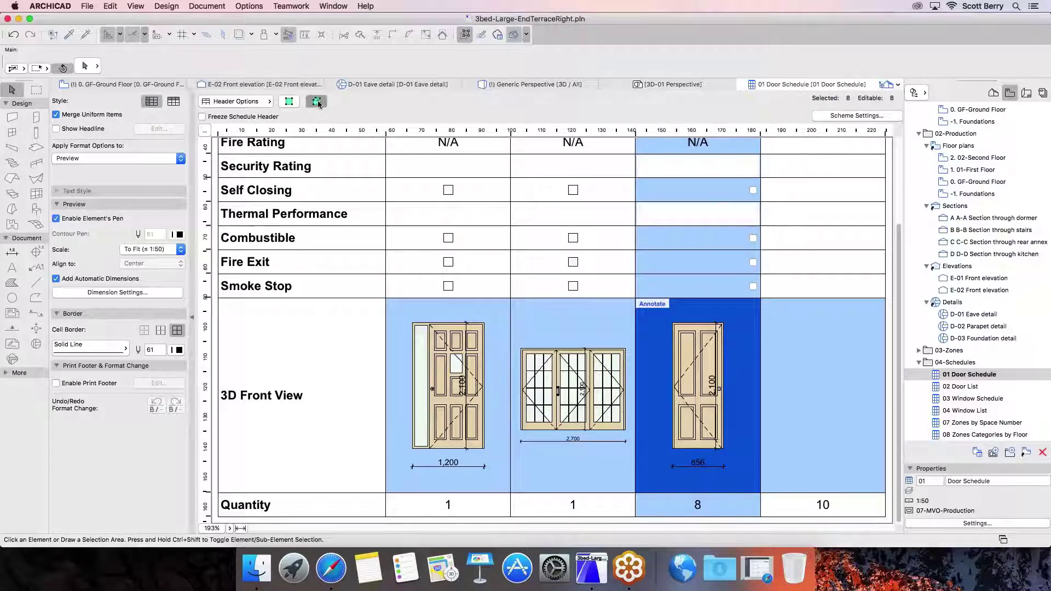
pyautogui.press('F5')
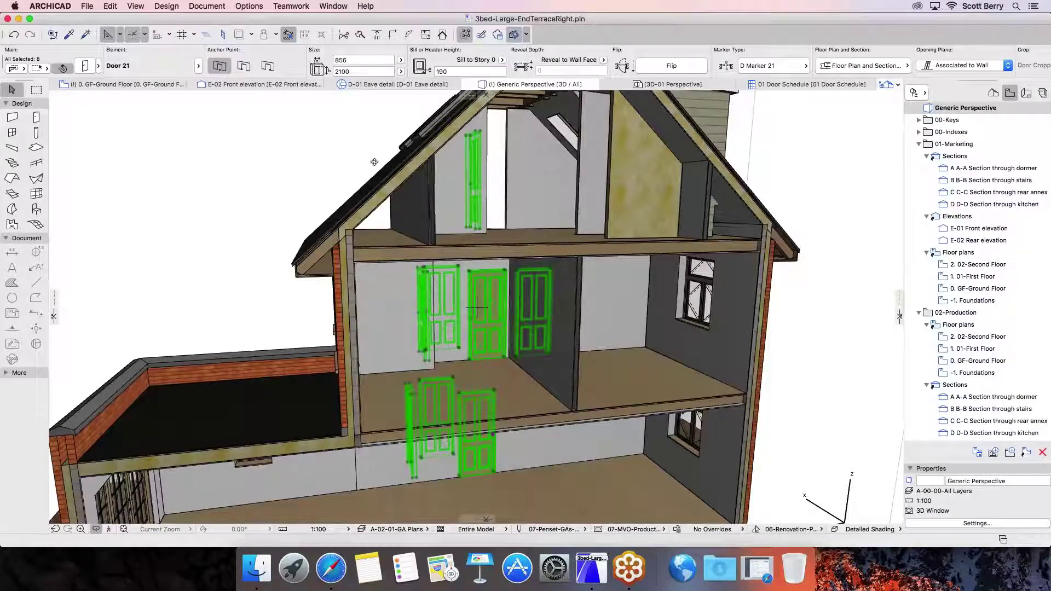
pyautogui.click(774, 81)
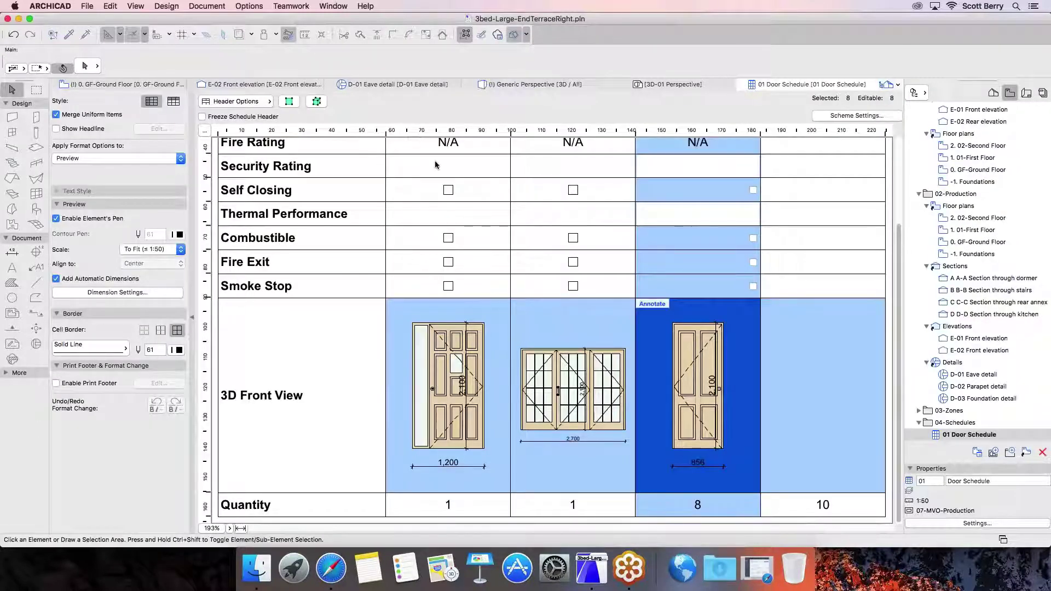
pyautogui.scroll(4, 544, 205)
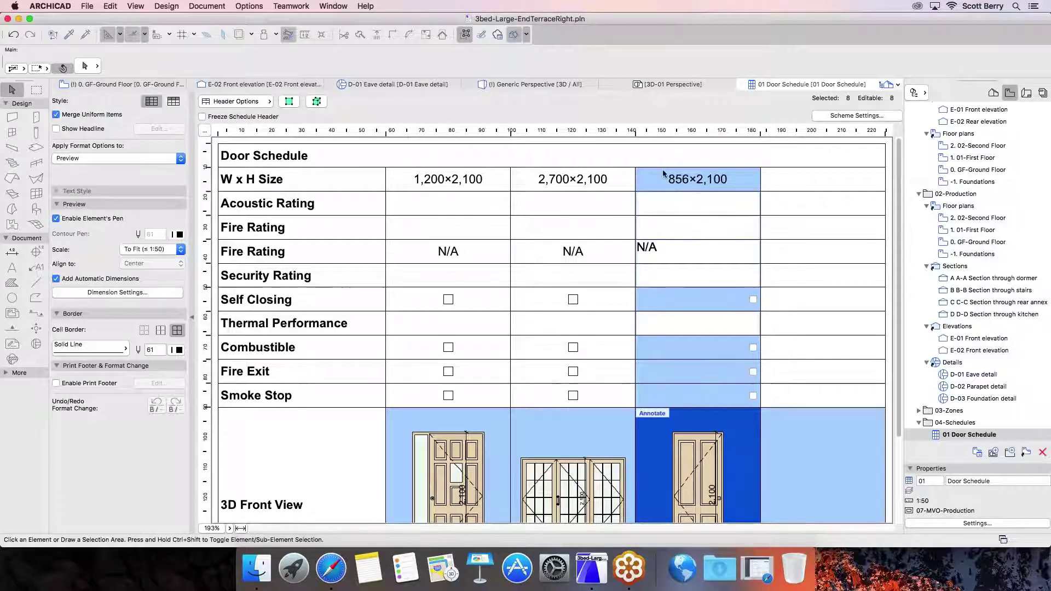
pyautogui.click(665, 232)
pyautogui.write('30')
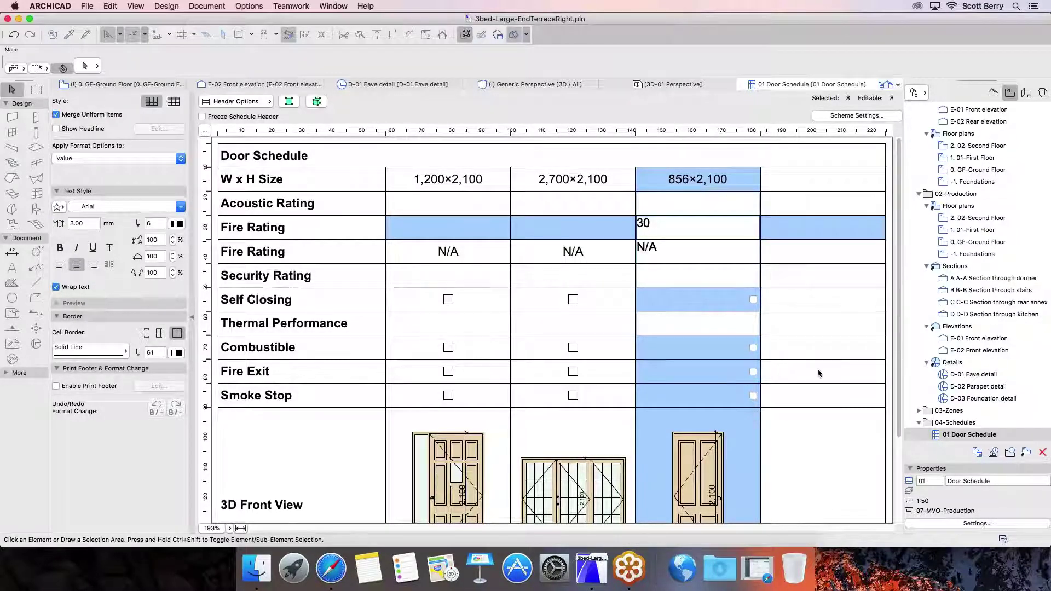
# Open the 02 Door List schedule
pyautogui.scroll(-5, 984, 371)
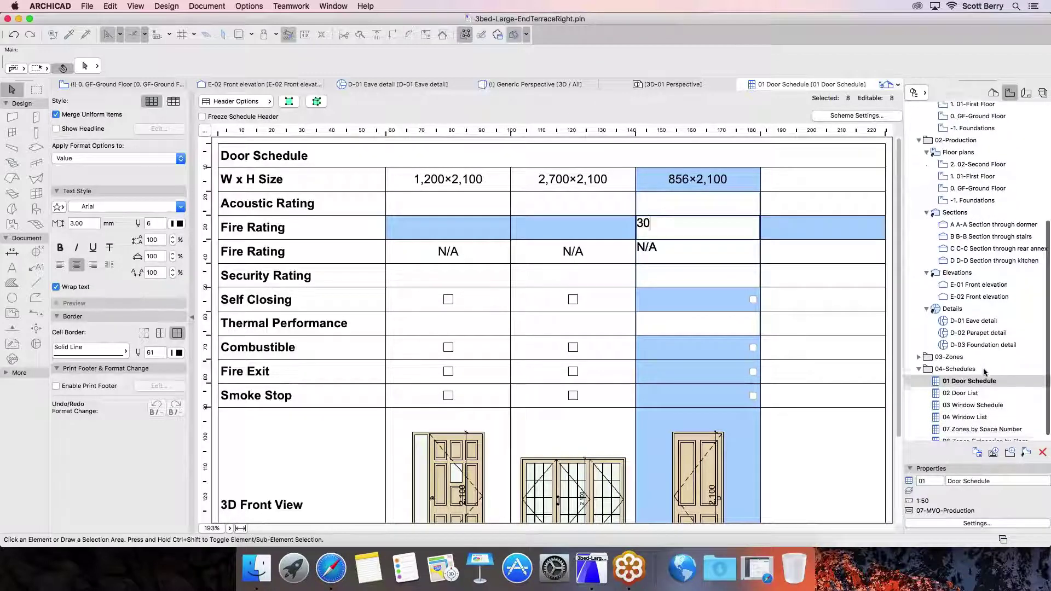
pyautogui.scroll(-1, 985, 371)
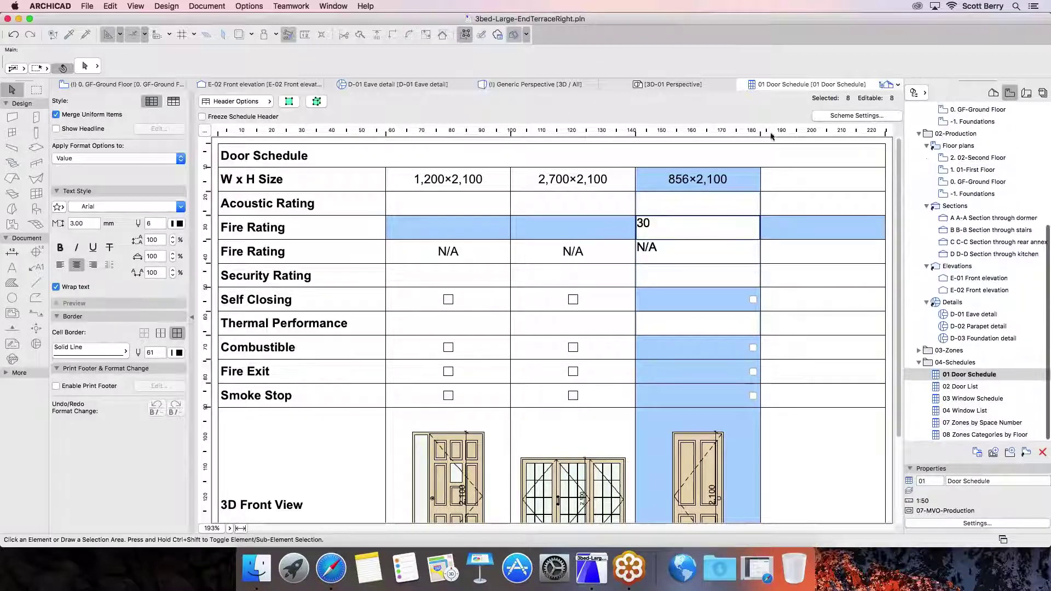
pyautogui.doubleClick(964, 386)
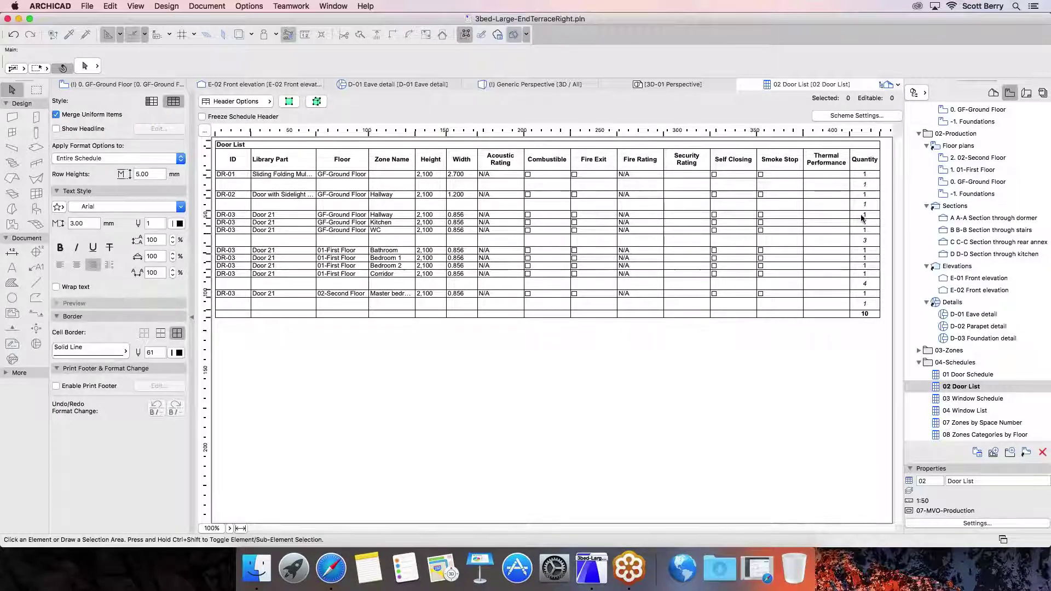
# Open the 03 Window Schedule, then the 04 Window List
pyautogui.doubleClick(968, 400)
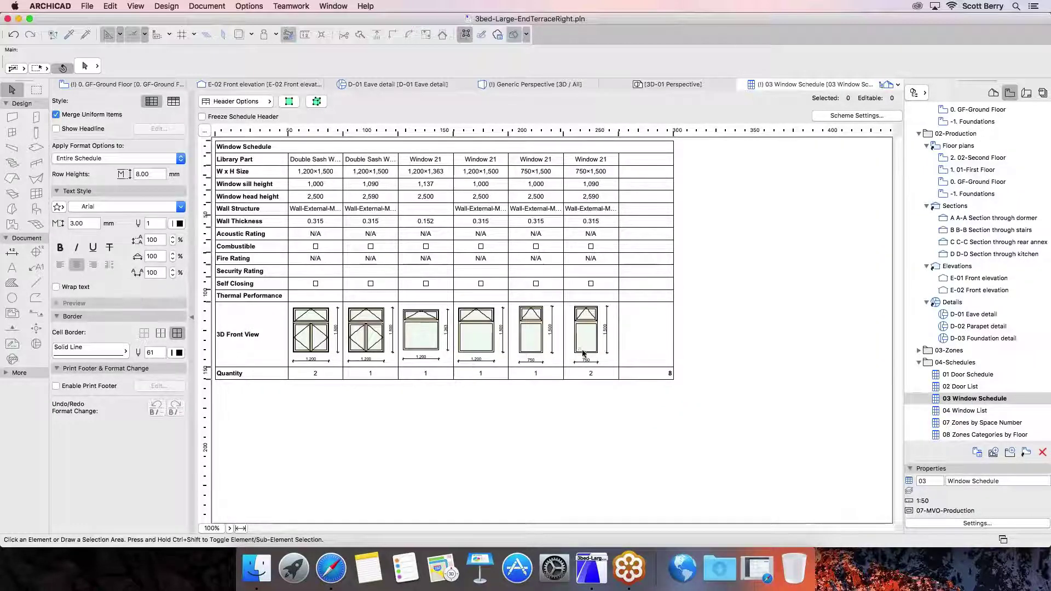
pyautogui.doubleClick(974, 412)
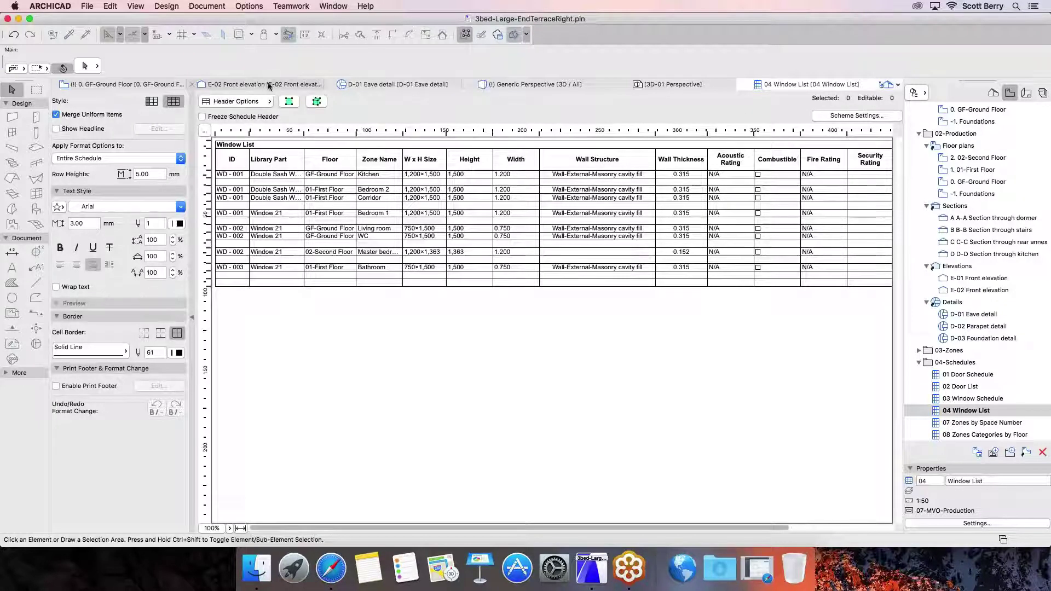
# In the Generic Perspective, turn off the cutaway and orbit to face the house front
pyautogui.click(514, 84)
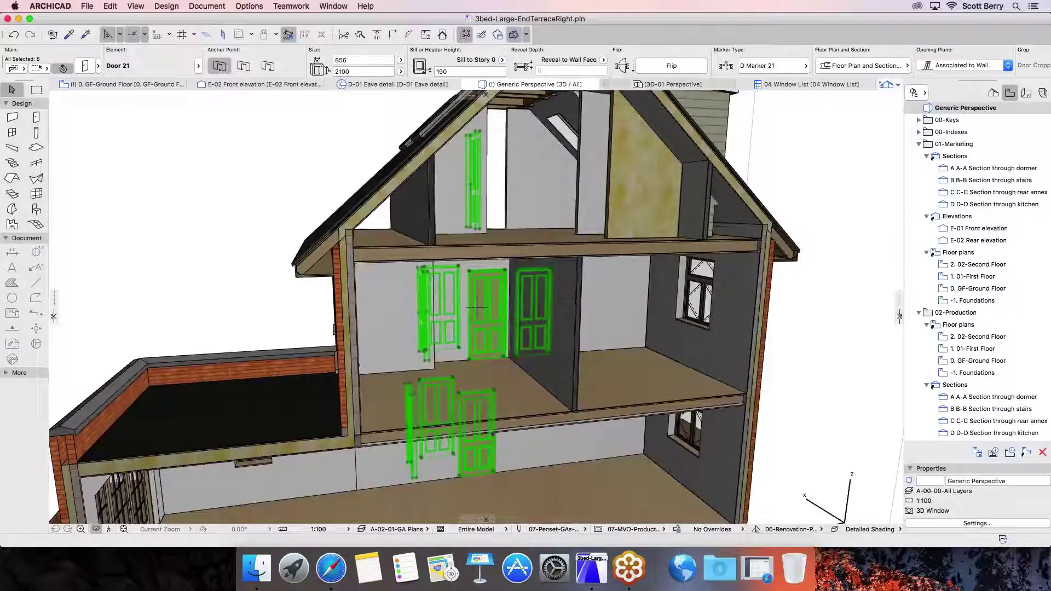
pyautogui.click(514, 34)
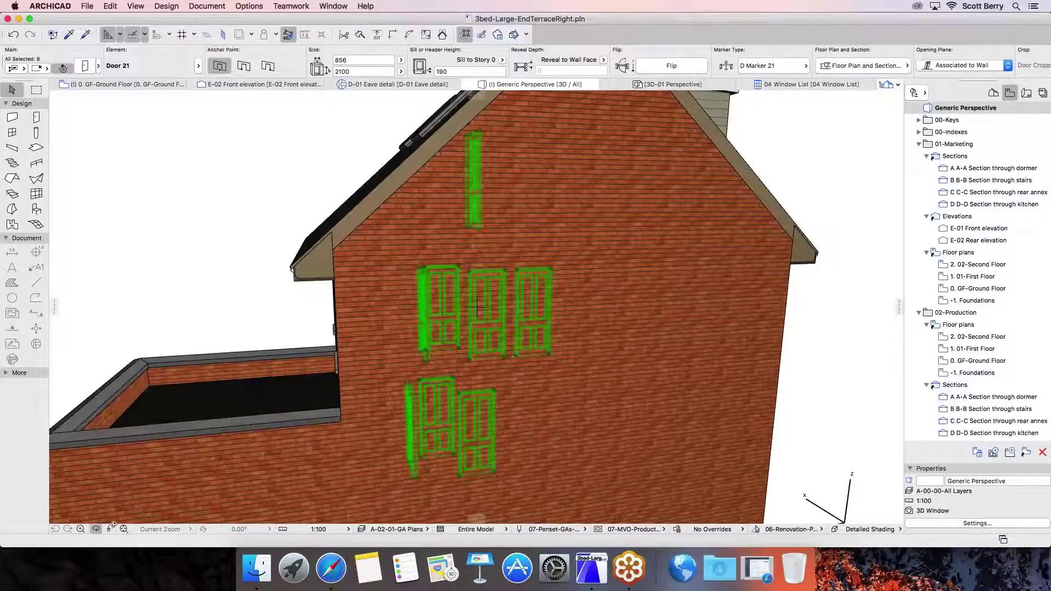
pyautogui.click(124, 528)
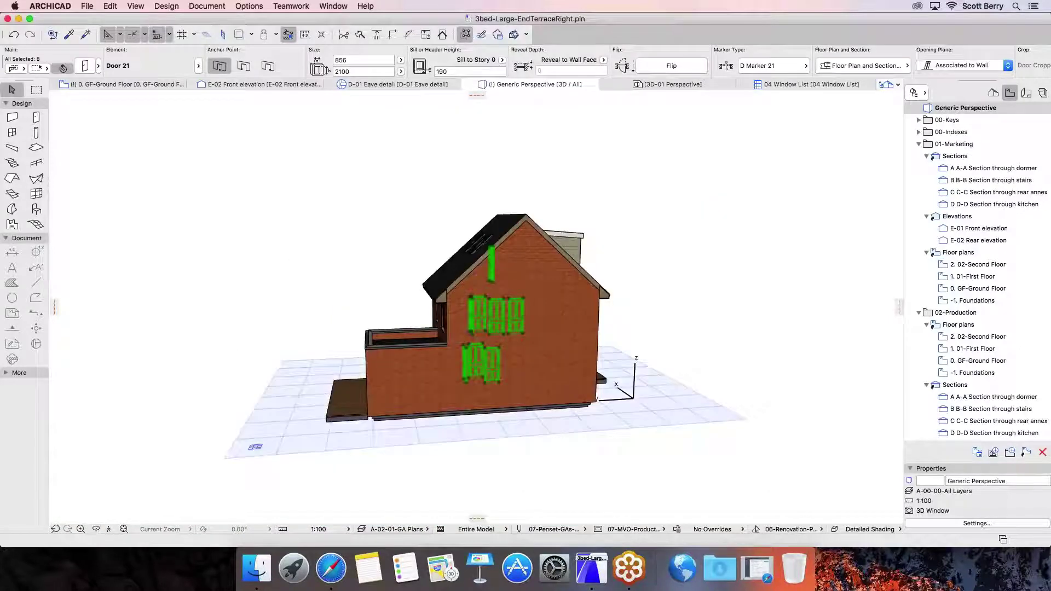
pyautogui.click(581, 390)
pyautogui.moveTo(584, 389); pyautogui.dragTo(87, 530)
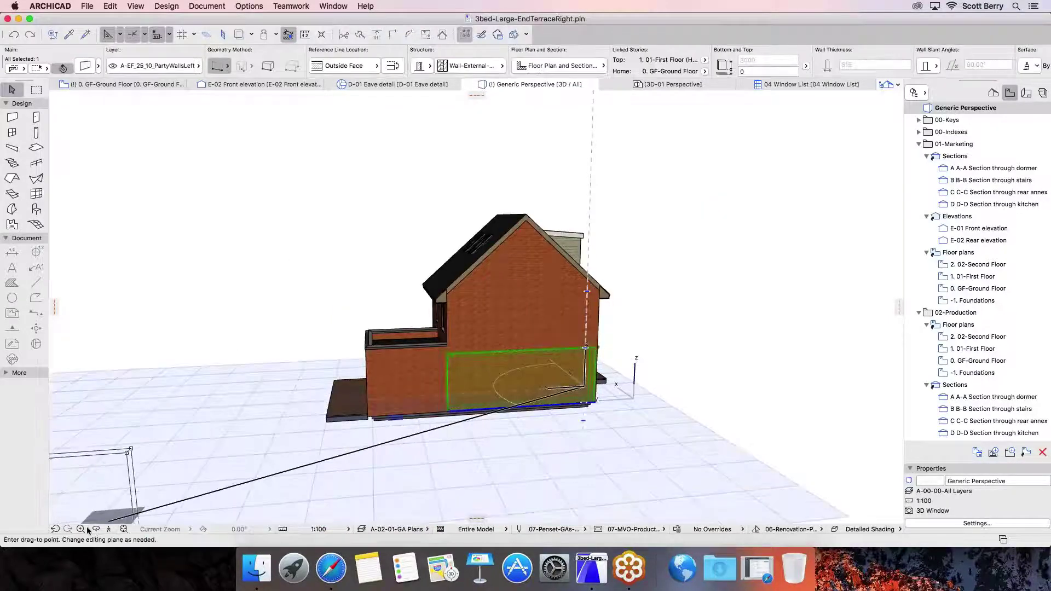
pyautogui.click(96, 529)
pyautogui.moveTo(536, 340); pyautogui.dragTo(411, 338)
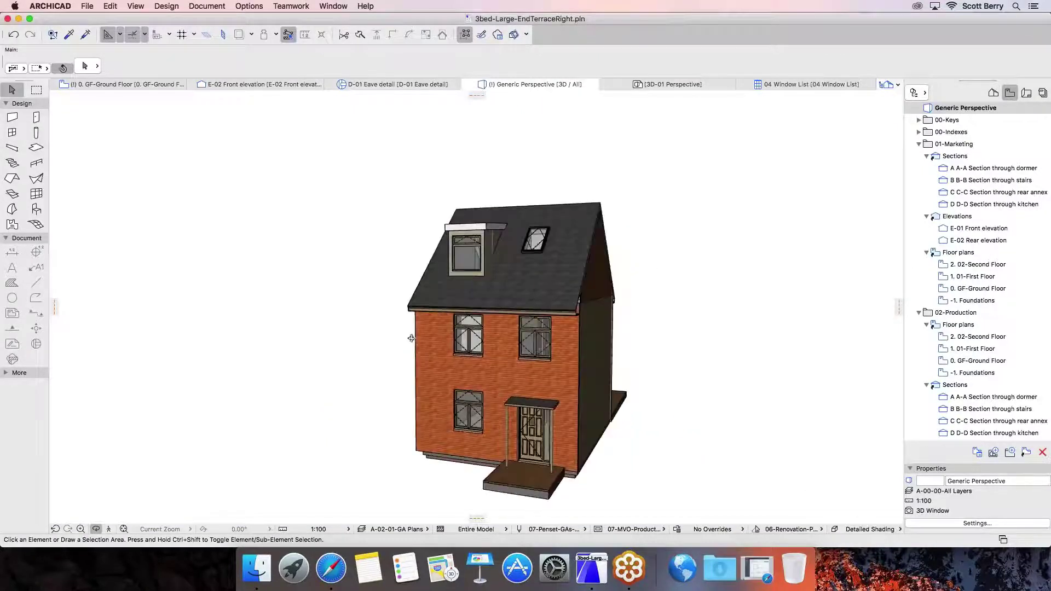
pyautogui.press('Escape')
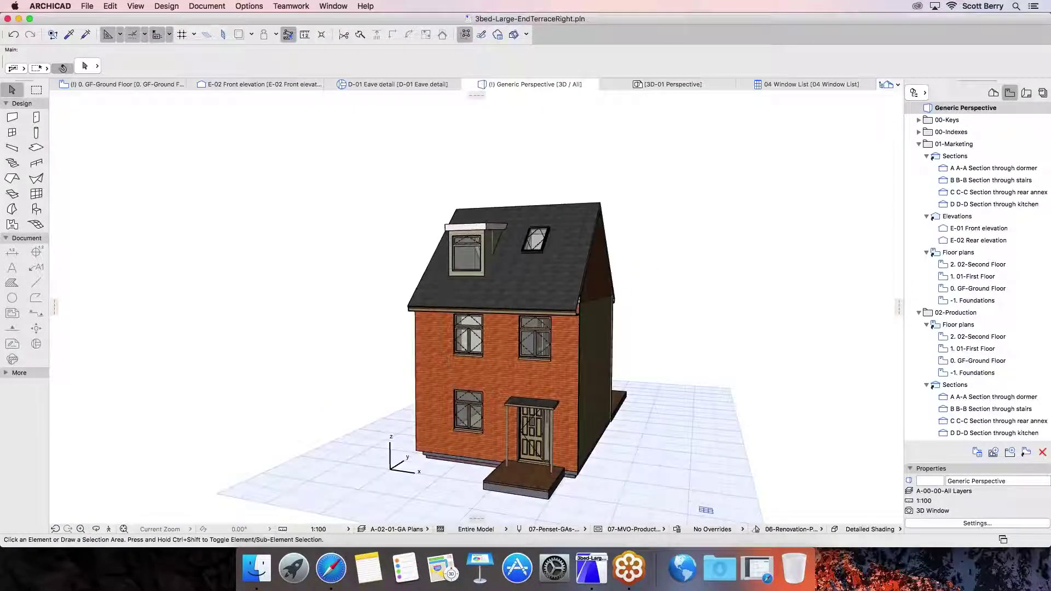
# Change the three front windows to the Single Sash, Transom window type
pyautogui.click(466, 337)
pyautogui.keyDown('shift'); pyautogui.click(534, 340); pyautogui.keyUp('shift')
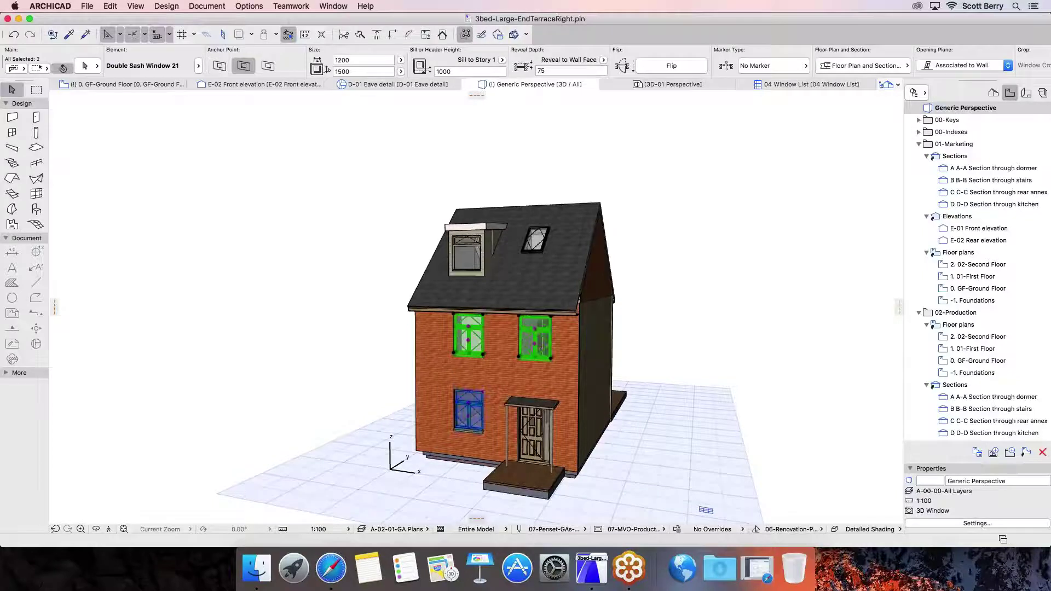
pyautogui.keyDown('shift'); pyautogui.click(468, 410); pyautogui.keyUp('shift')
pyautogui.click(18, 134)
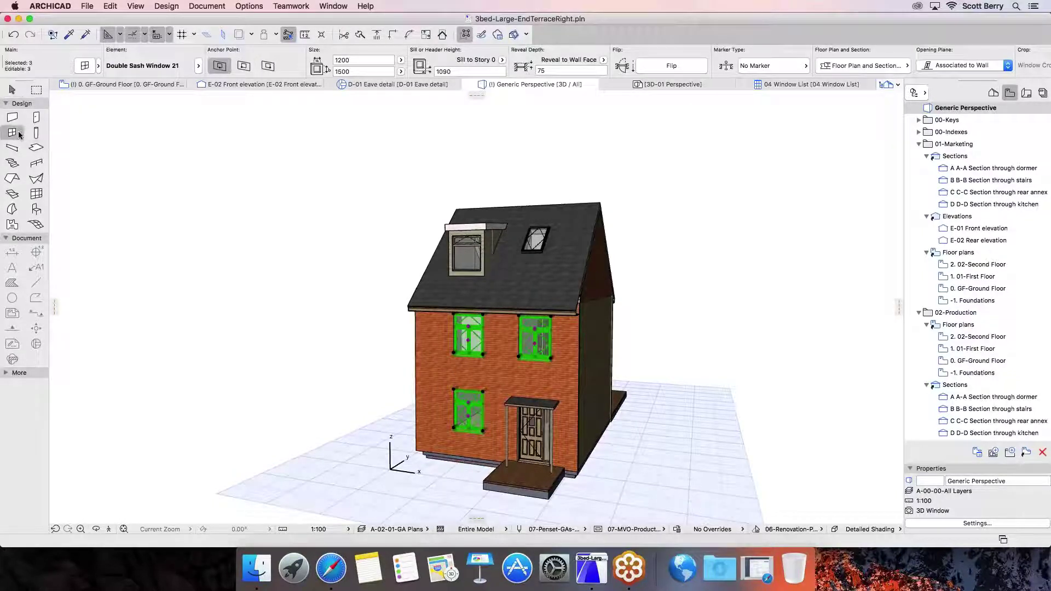
pyautogui.click(20, 133)
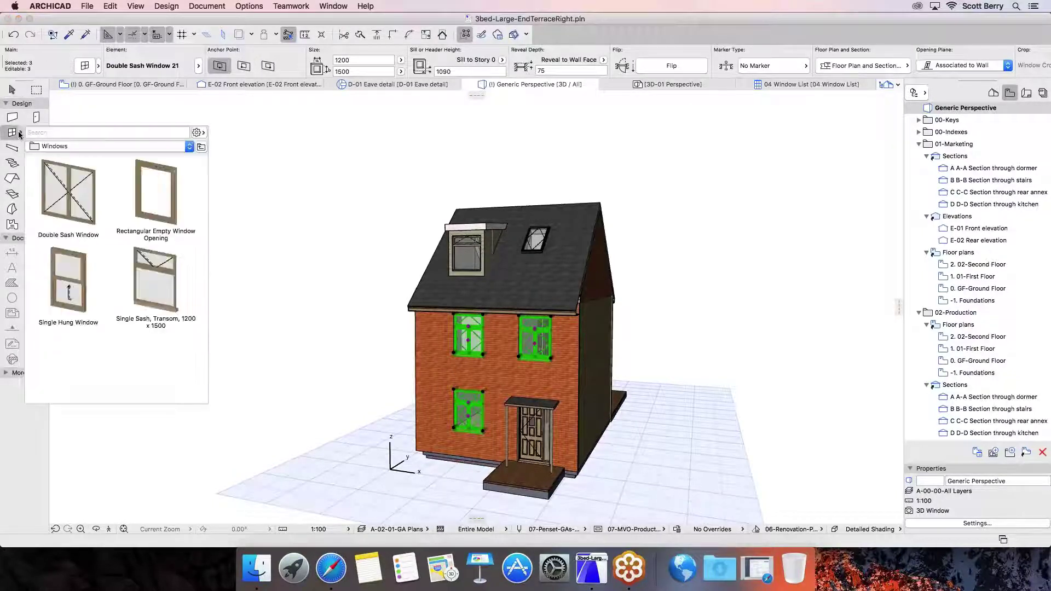
pyautogui.click(156, 275)
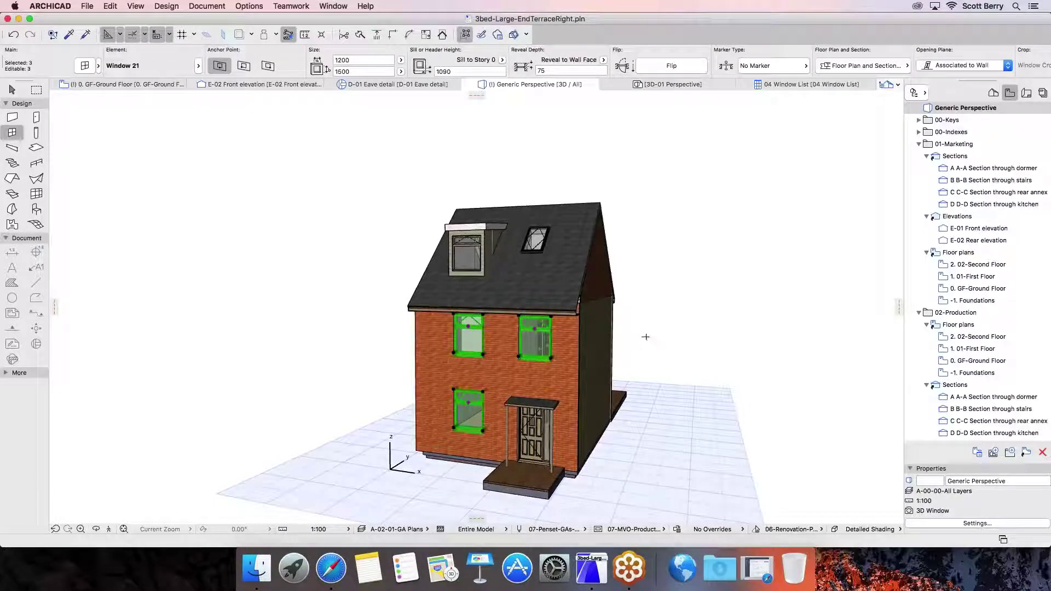
pyautogui.press('Escape')
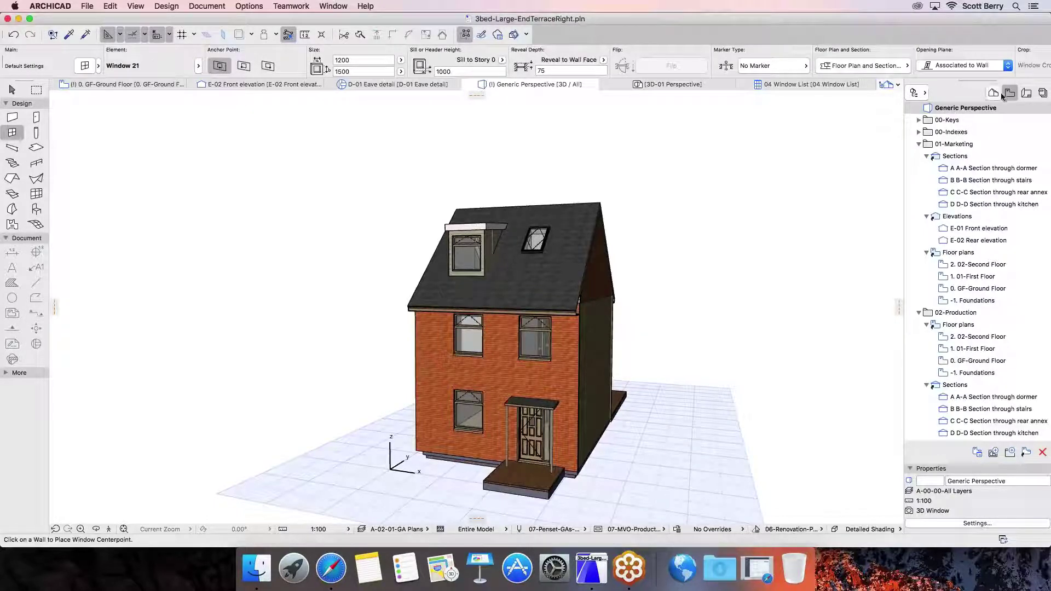
# Review the 03 Window Schedule, then open the 03-Zones 0. GF-Ground Floor plan
pyautogui.click(775, 83)
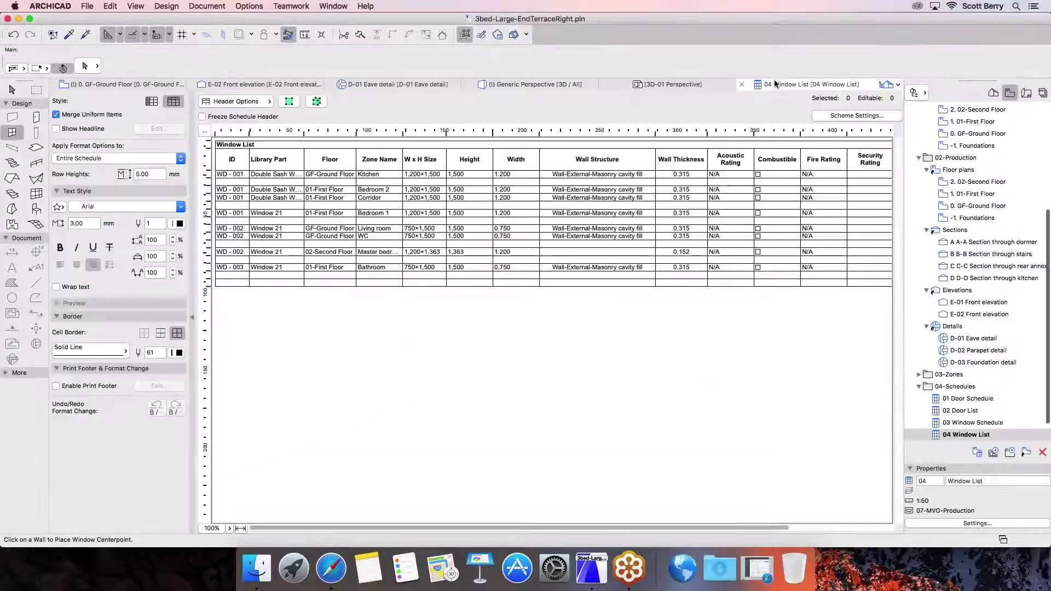
pyautogui.doubleClick(957, 422)
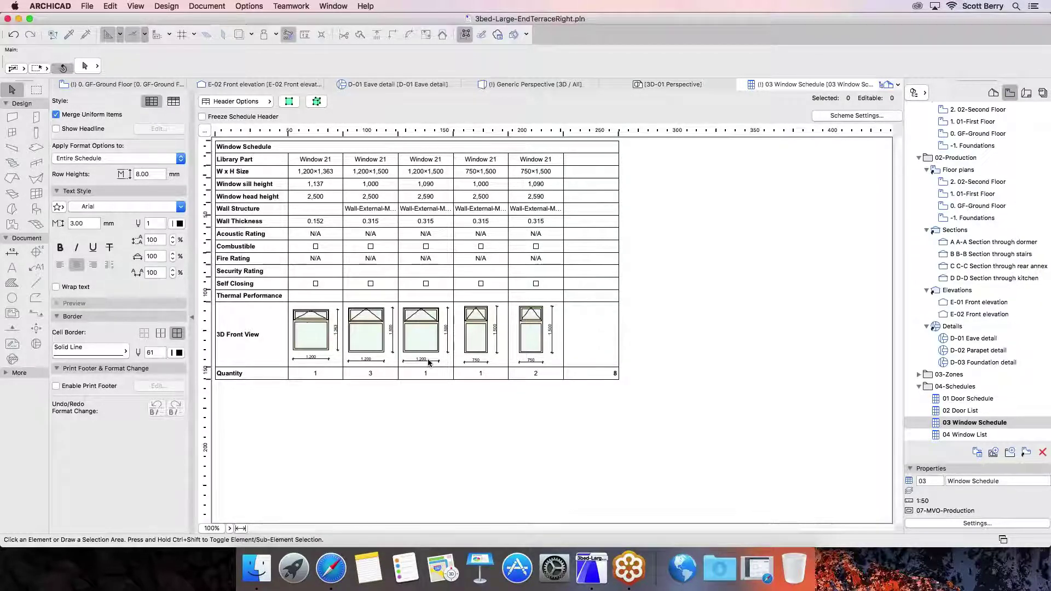
pyautogui.click(918, 375)
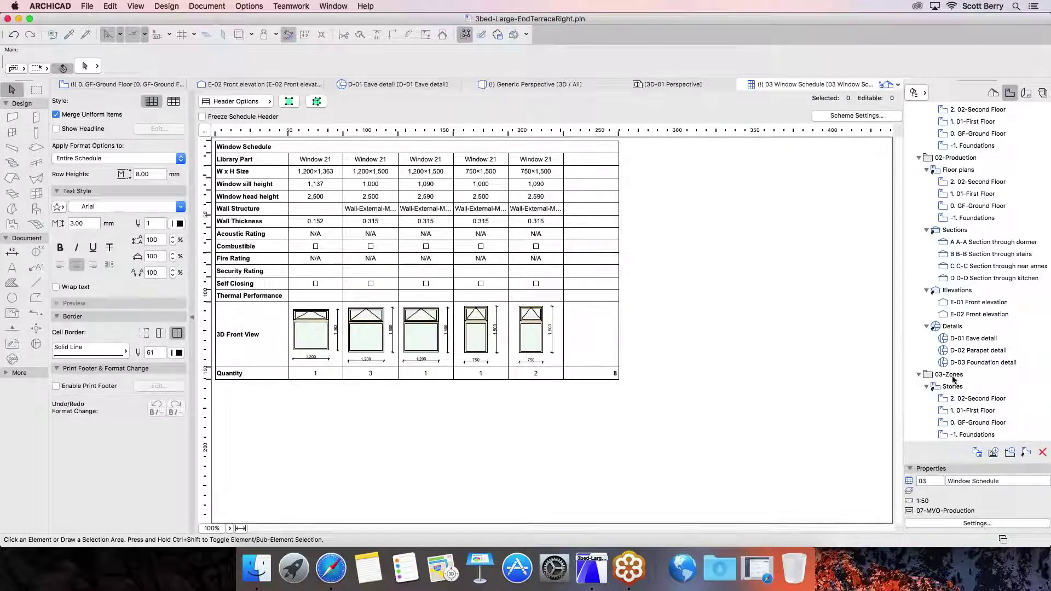
pyautogui.doubleClick(988, 425)
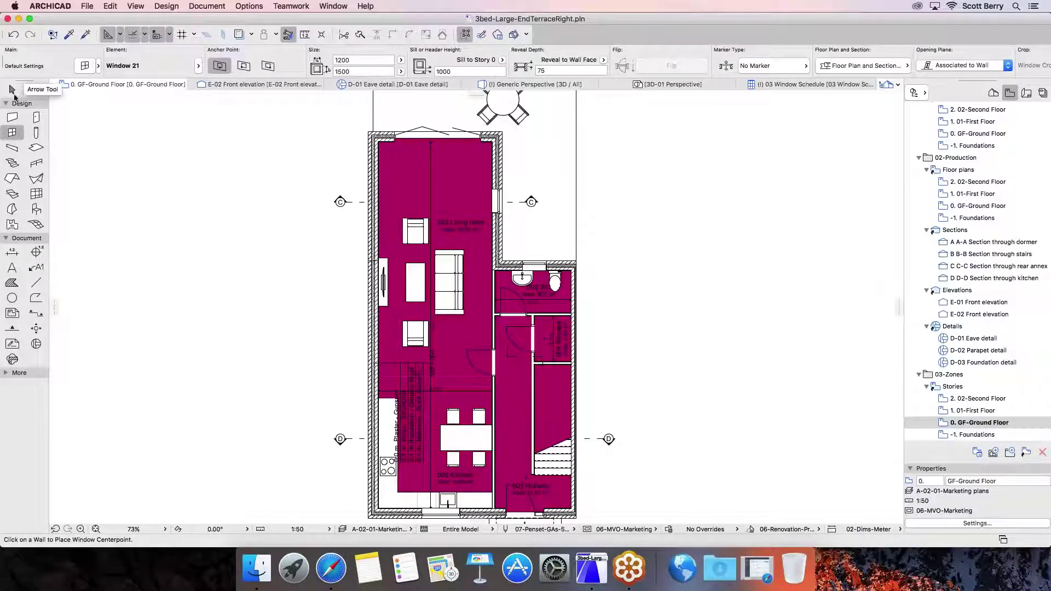
pyautogui.click(12, 90)
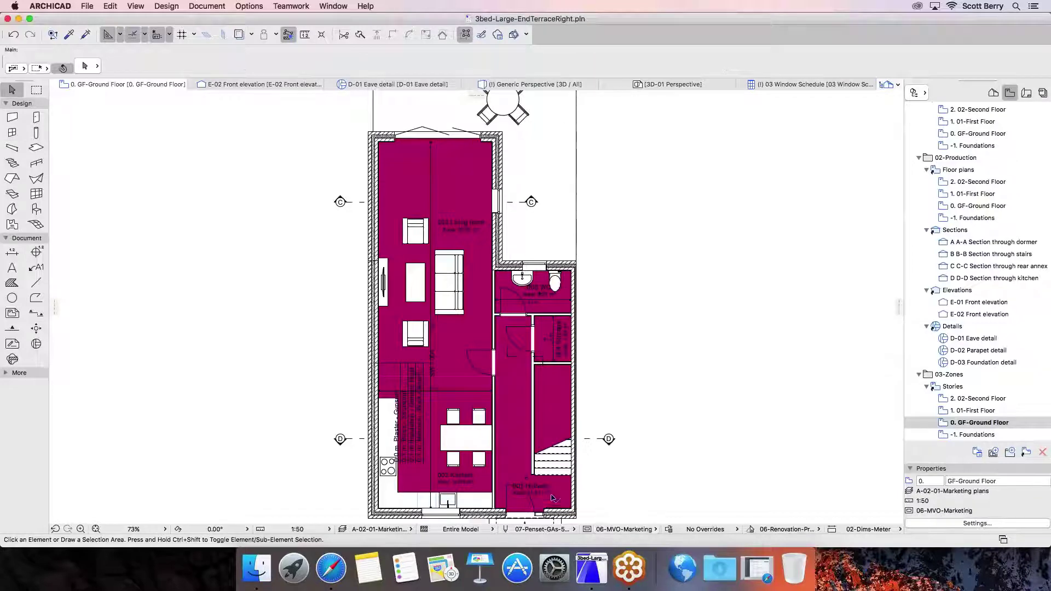
pyautogui.click(527, 492)
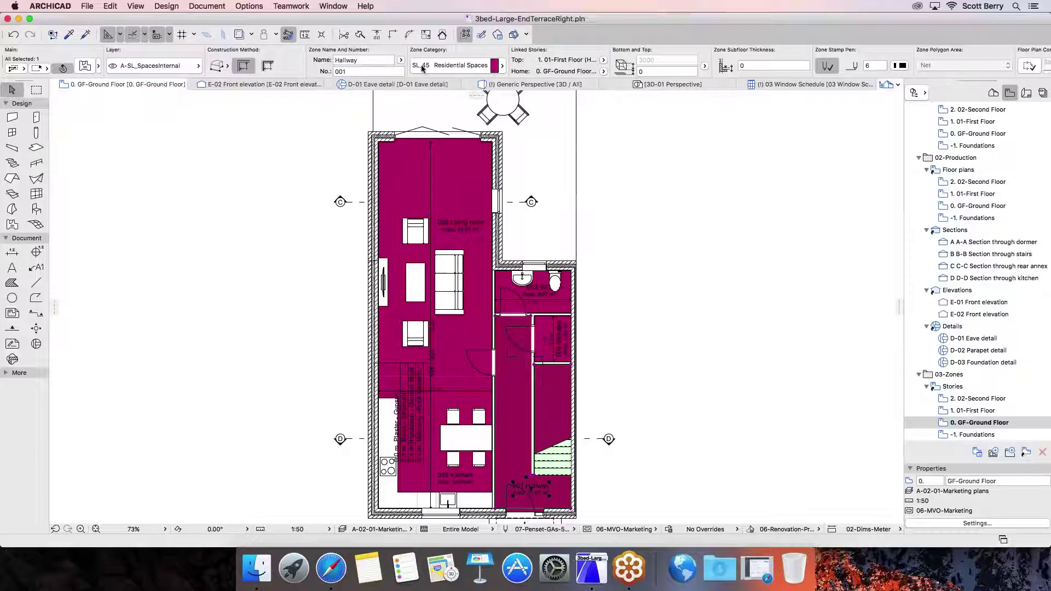
pyautogui.click(459, 65)
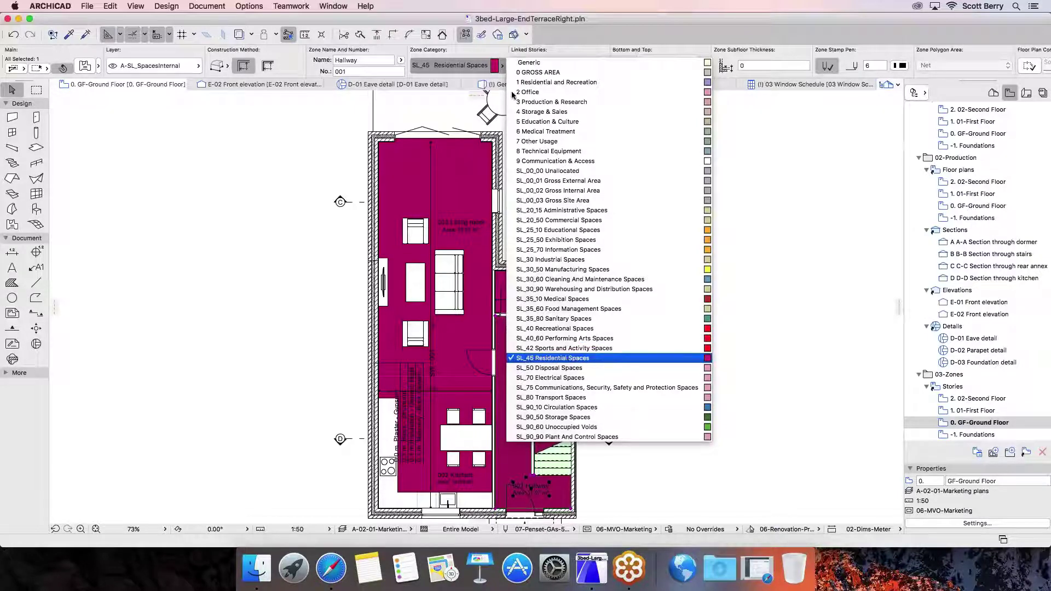
pyautogui.press('9')
pyautogui.click(534, 358)
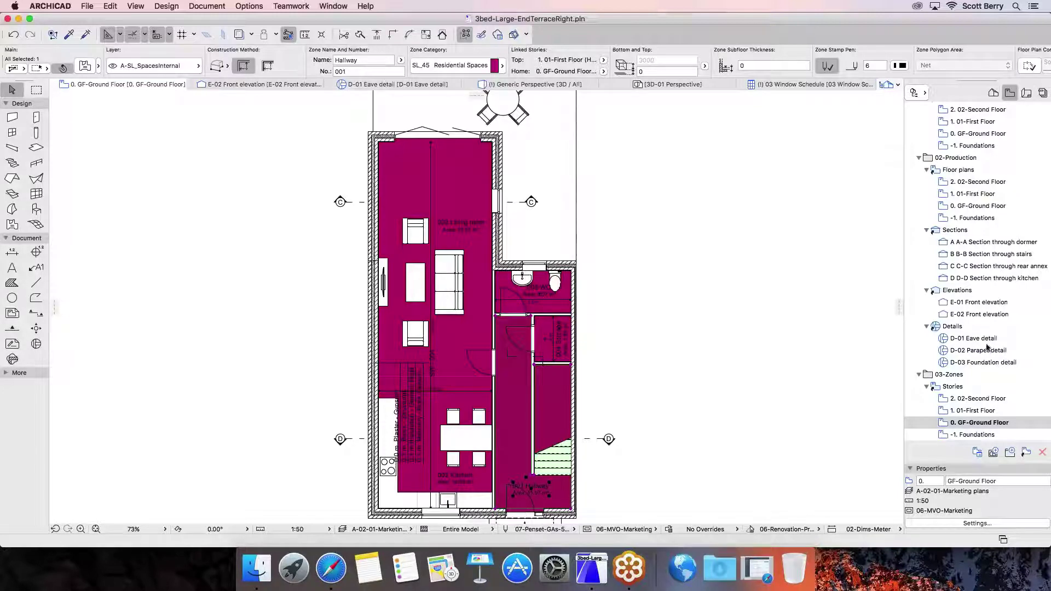
pyautogui.scroll(-5, 984, 350)
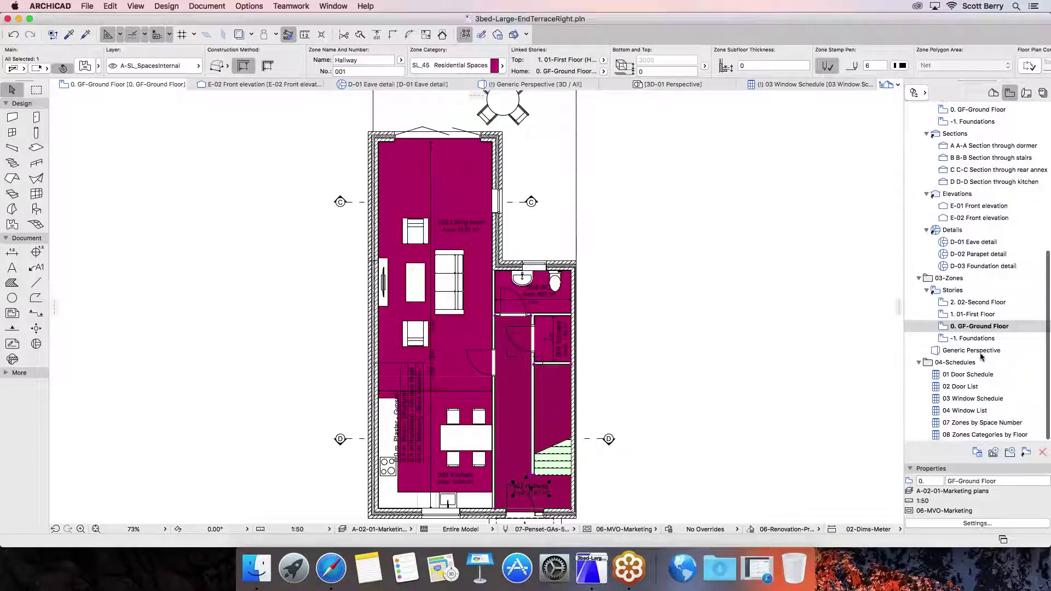
pyautogui.click(968, 425)
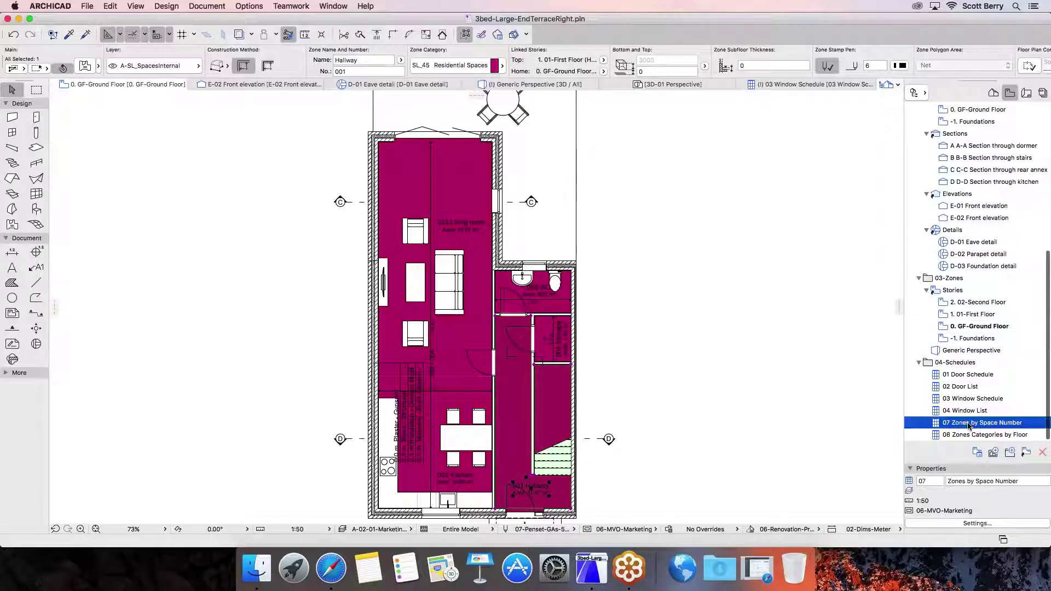
# View the 07 Zones by Space Number and 08 Zones Categories by Floor schedules
pyautogui.doubleClick(969, 424)
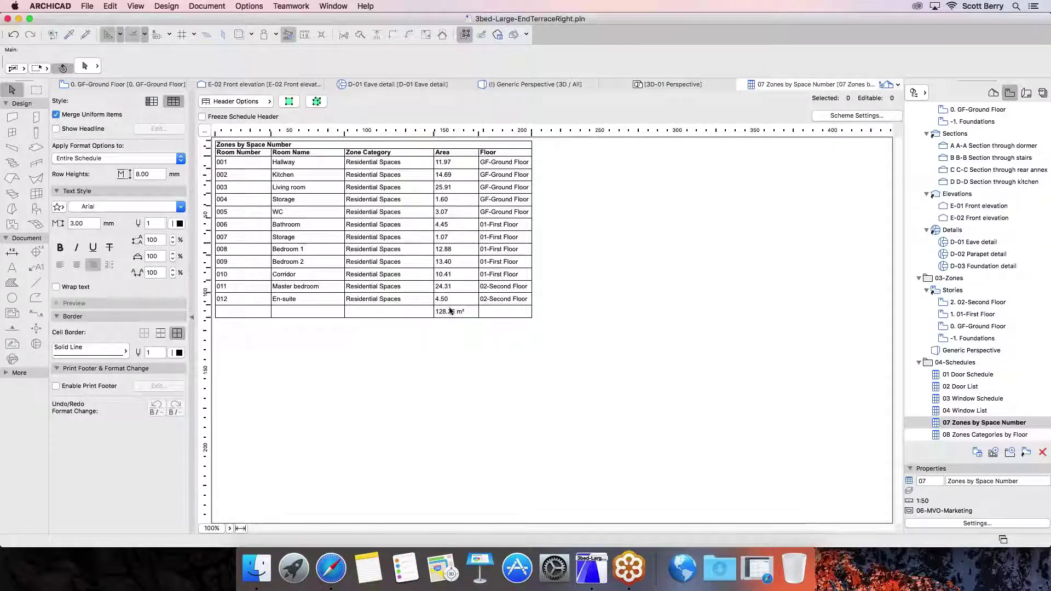
pyautogui.doubleClick(995, 435)
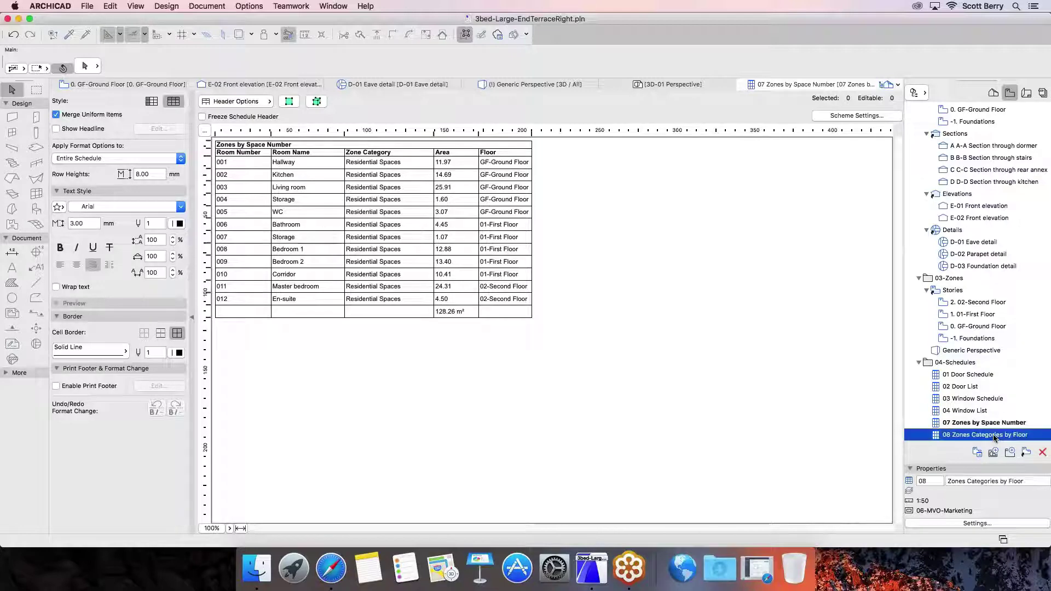